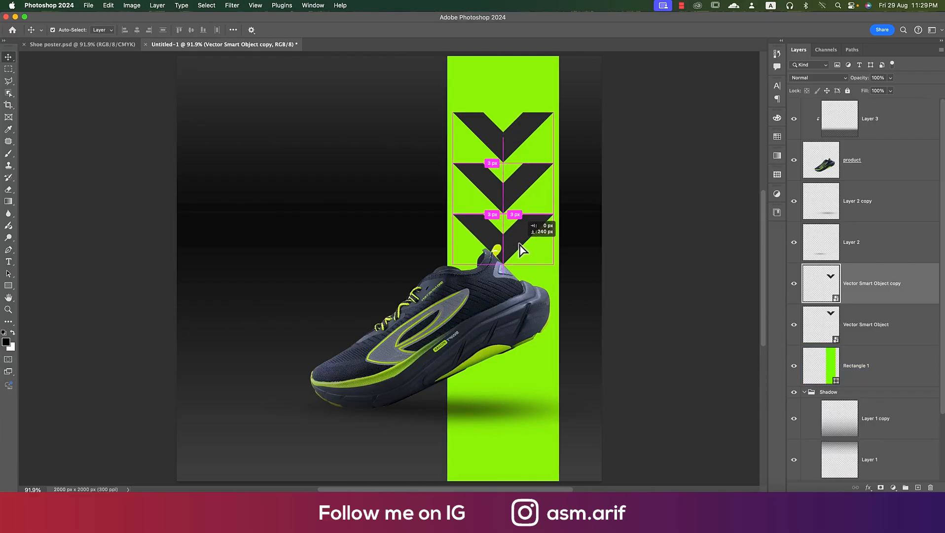
Step: Select all three dark chevrons on the green stripe and move them straight up together by about 154 px
click(519, 131)
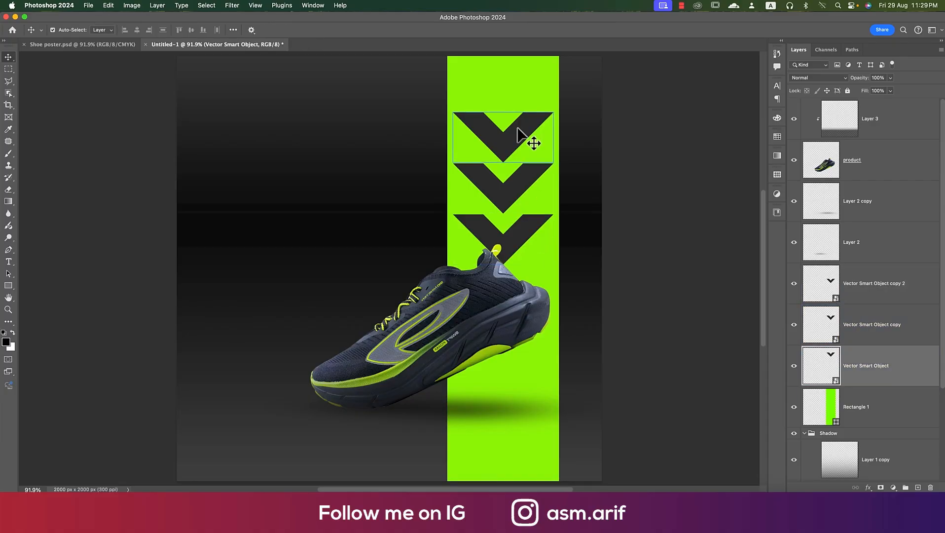
shift+click(522, 189)
shift+click(524, 238)
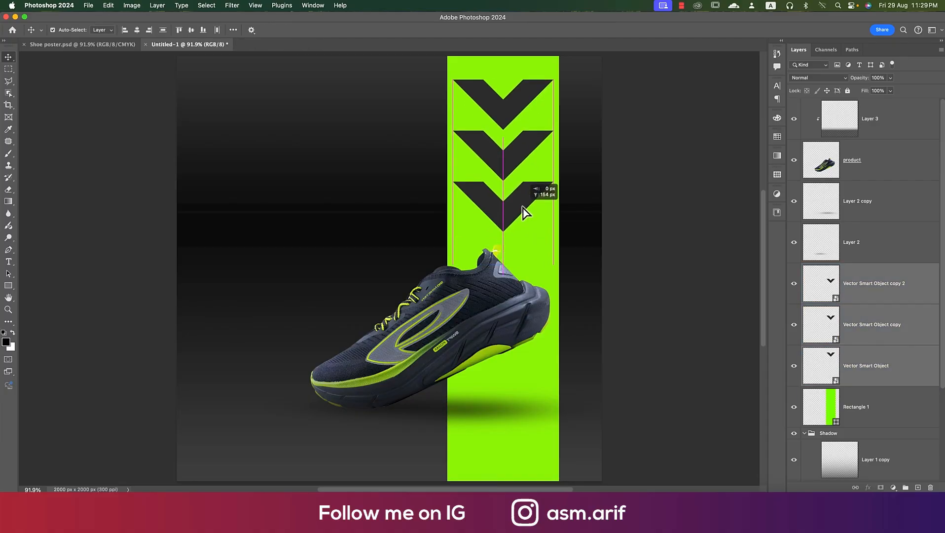
click(643, 232)
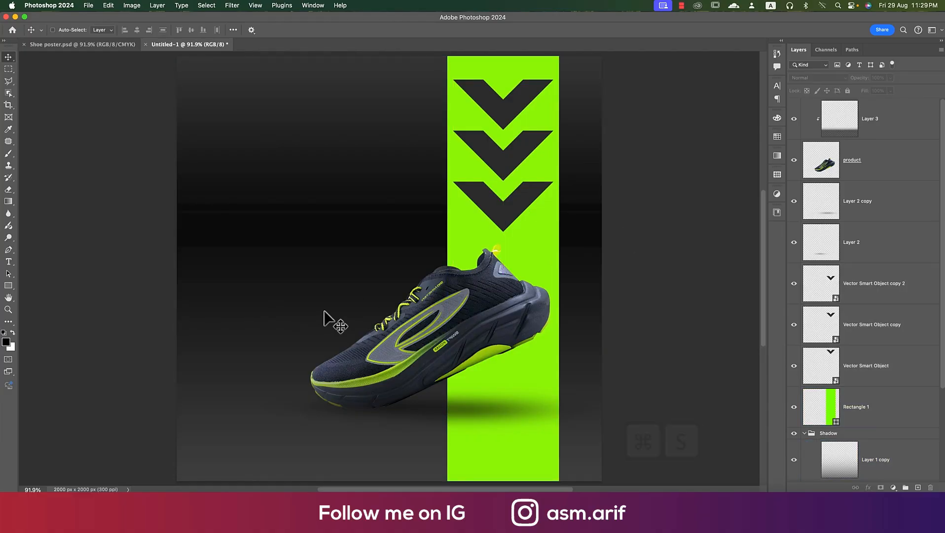
Step: Save the document as tutorial in Photoshop format in the Shoe poster folder
key(super+s)
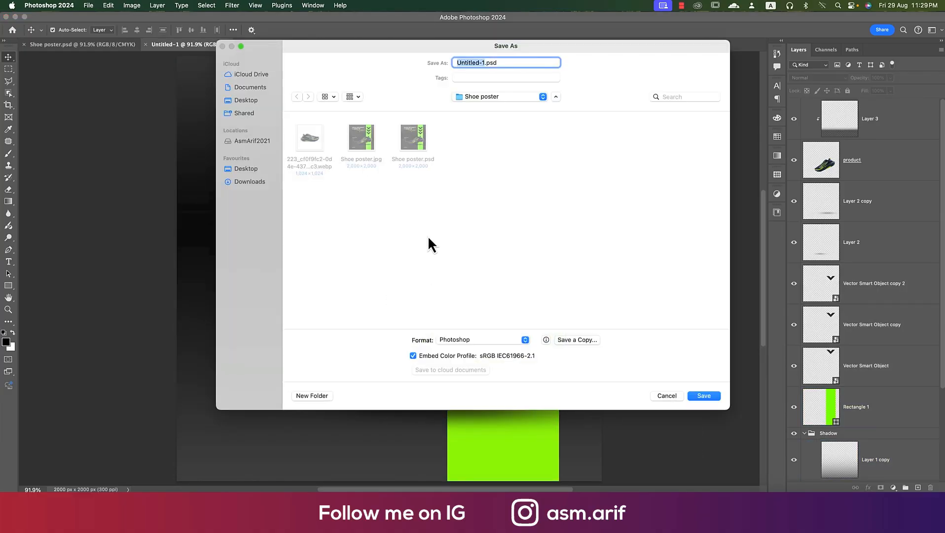
text(tutorial)
key(Return)
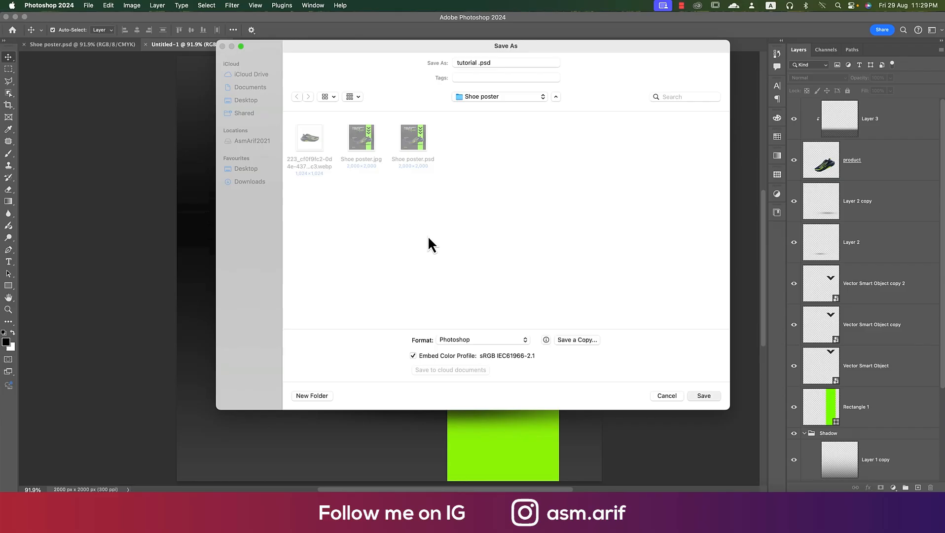
key(Return)
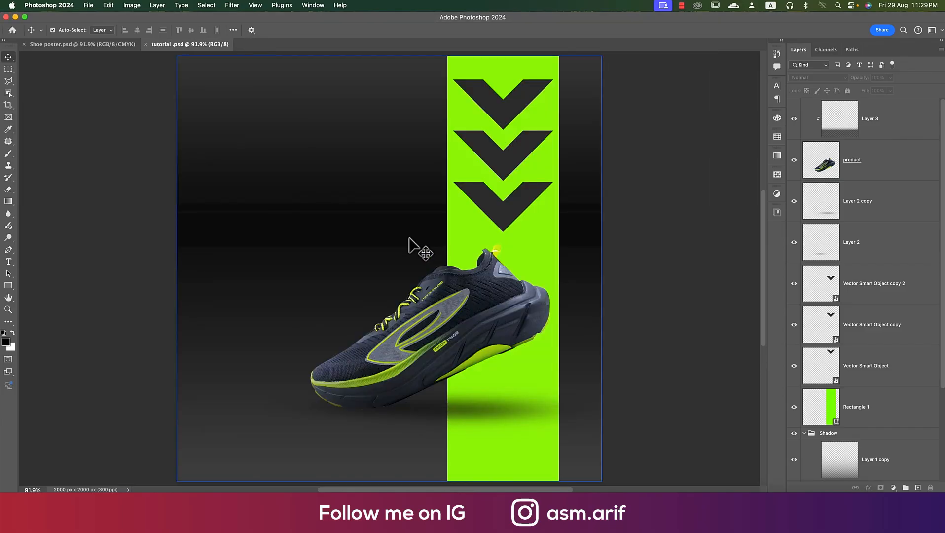
Step: Copy the COMFORT MEETS headline text from Shoe poster.psd and return to the tutorial document
click(89, 55)
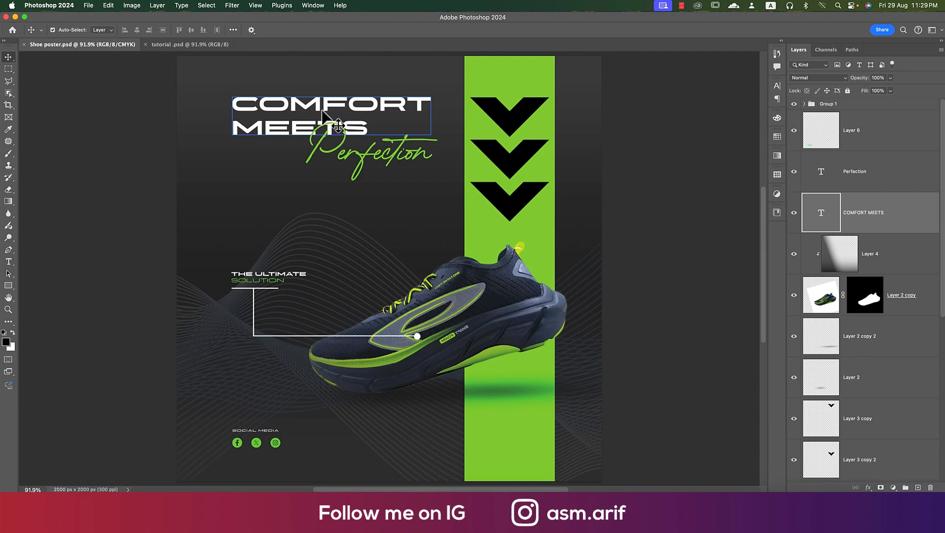
double_click(323, 106)
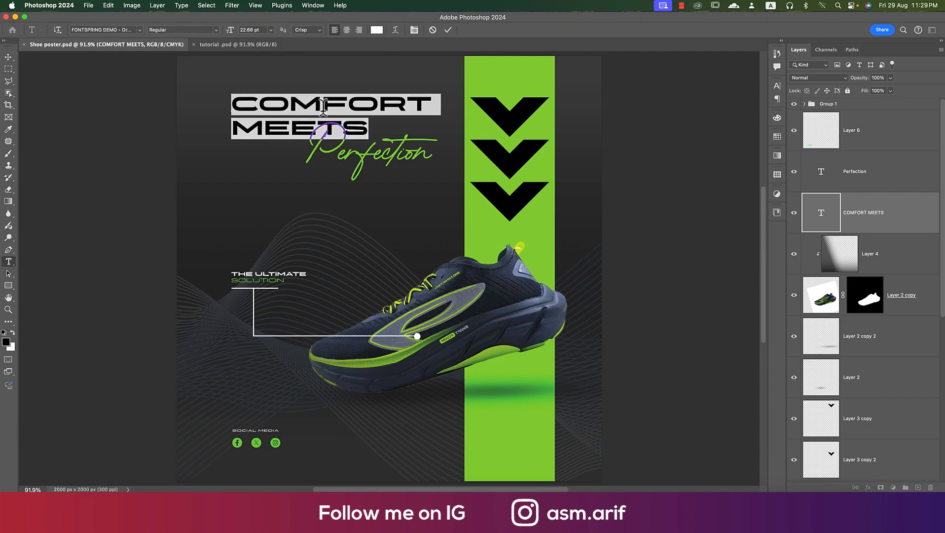
key(super+c)
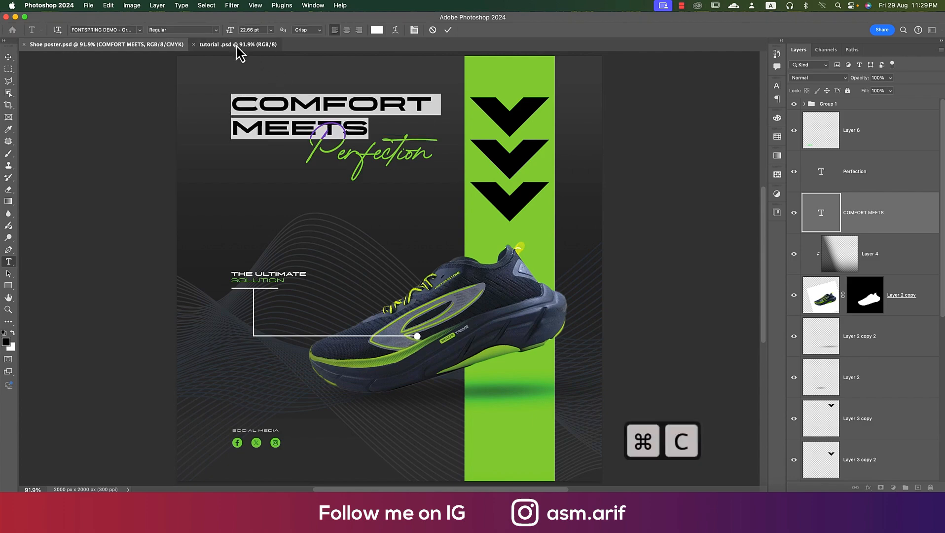
click(237, 45)
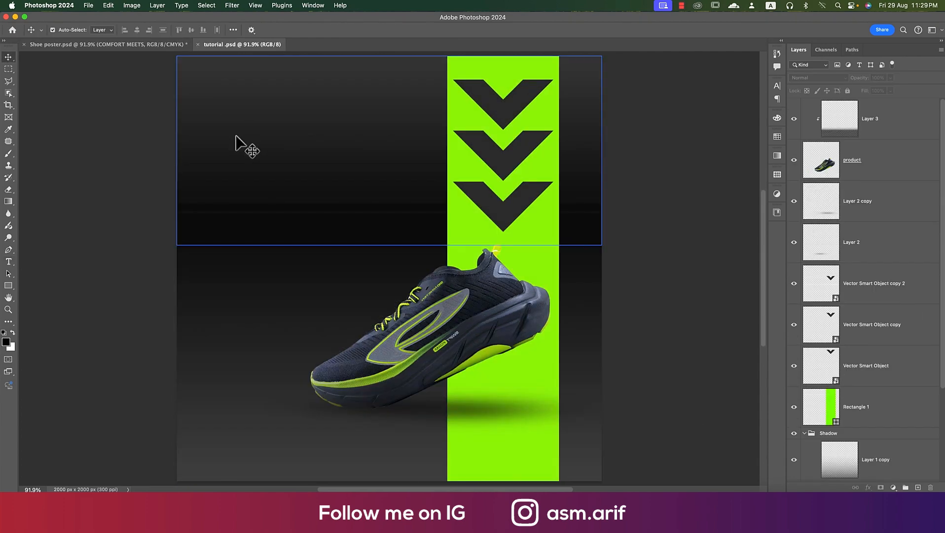
Step: Group the layers from Layer 3 down to Rectangle 1 and name the group Shoe
click(839, 117)
shift+click(881, 412)
key(super+g)
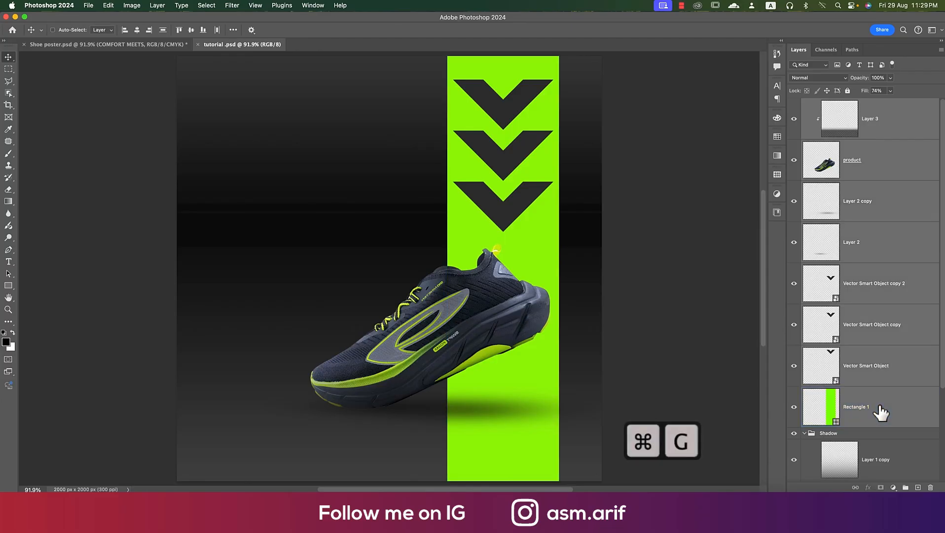
double_click(821, 103)
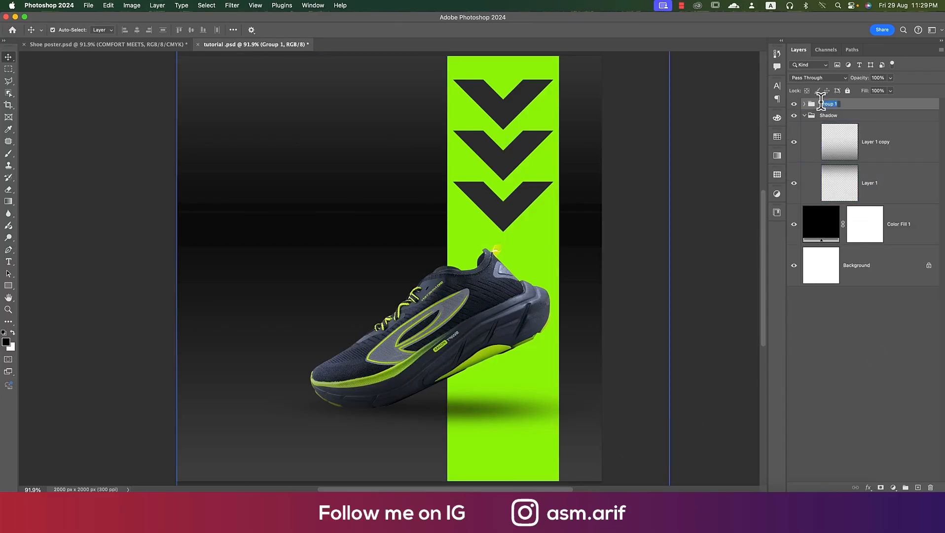
text(Shoe)
key(Return)
Step: Paste the COMFORT MEETS headline as a new text layer and position it in the poster's upper-left area
click(235, 222)
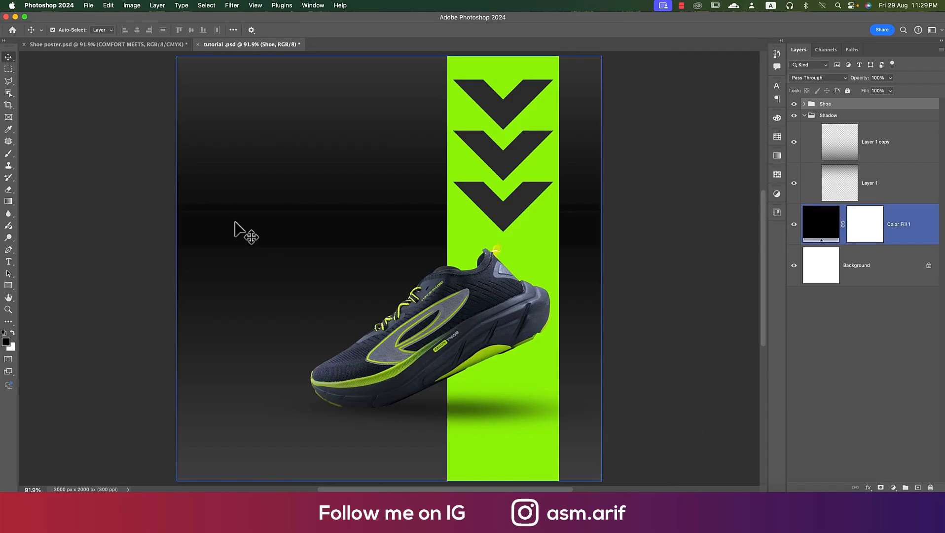
click(243, 191)
key(t)
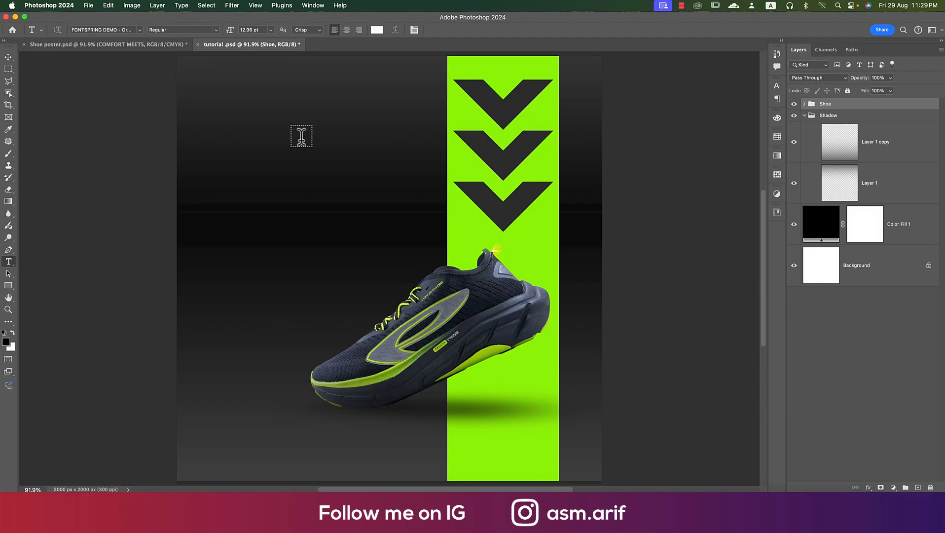
click(254, 151)
key(cmd+v)
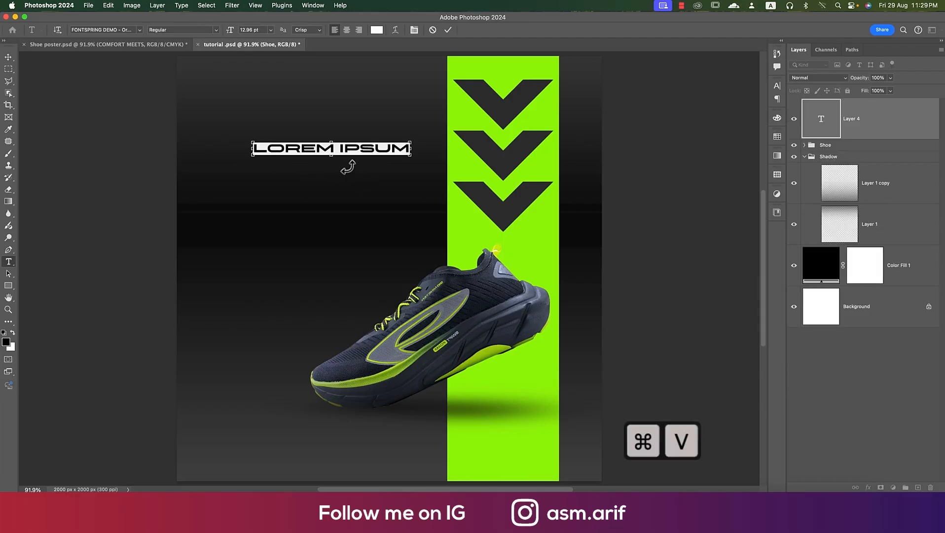
click(8, 58)
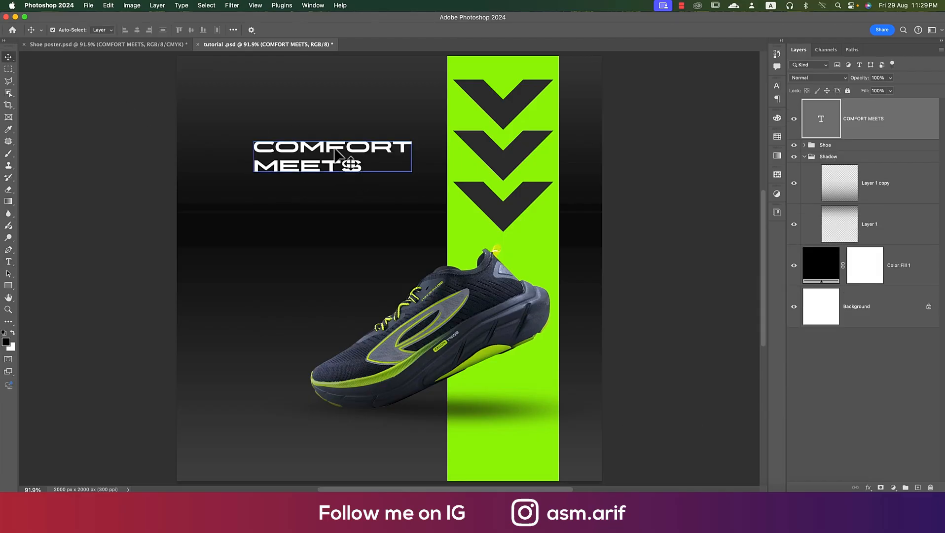
drag(335, 156, 299, 114)
Step: Copy the green Perfection script text from Shoe poster.psd and paste it as new text below the headline in the tutorial document
click(160, 45)
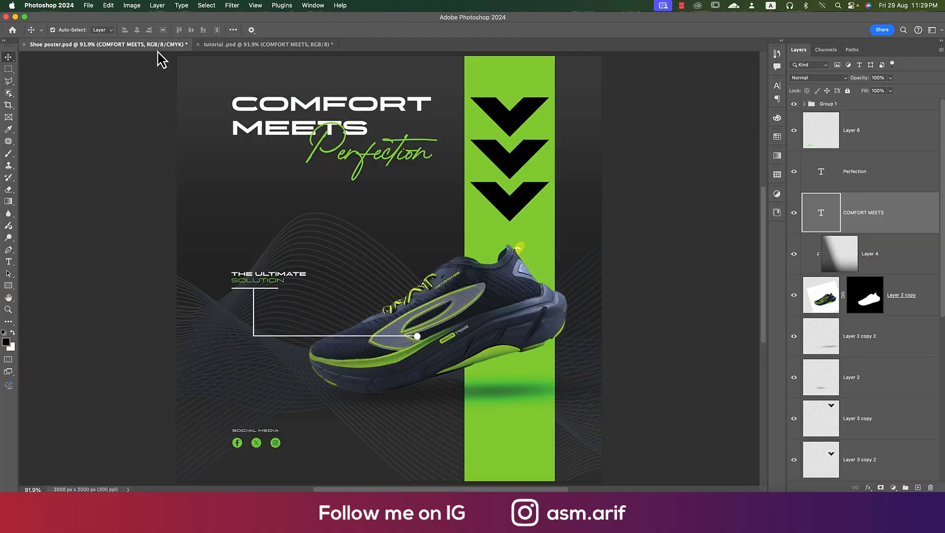
double_click(360, 171)
key(super+c)
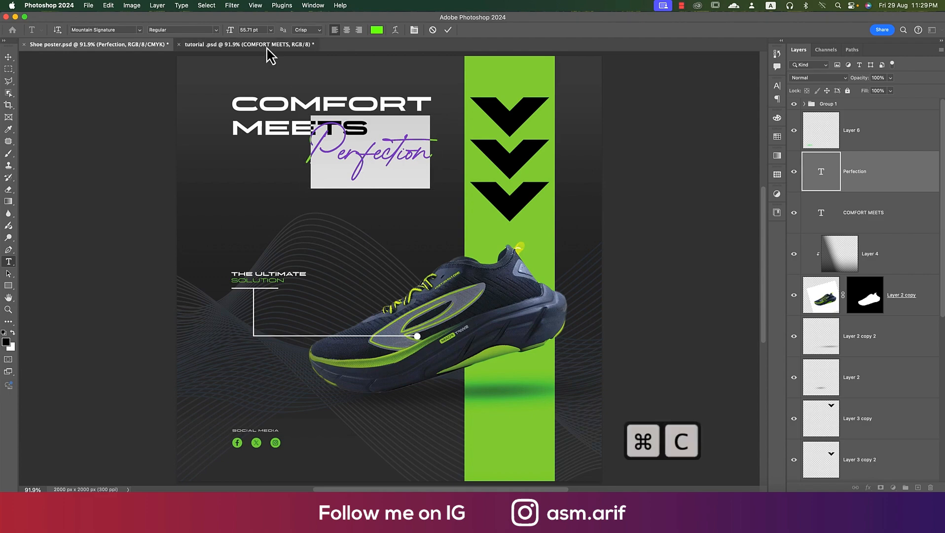
click(249, 45)
click(301, 165)
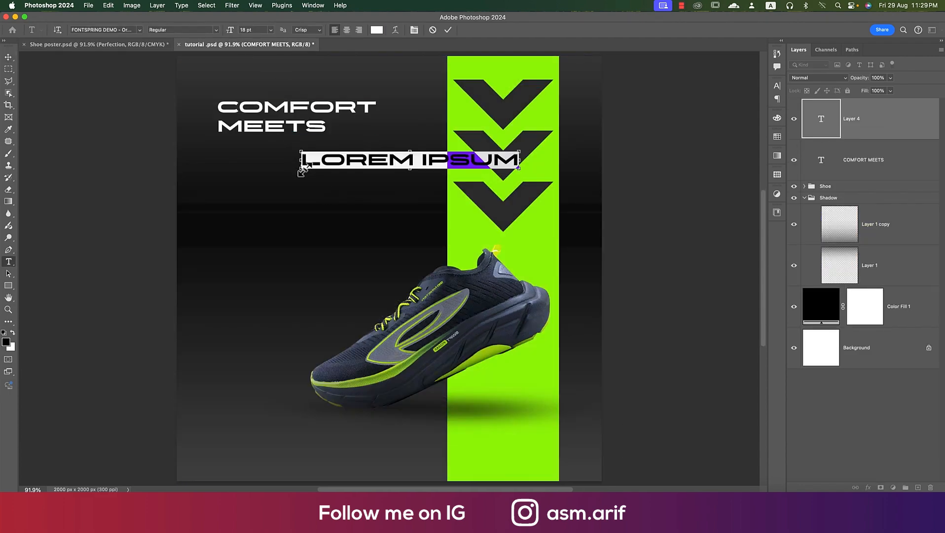
key(super+v)
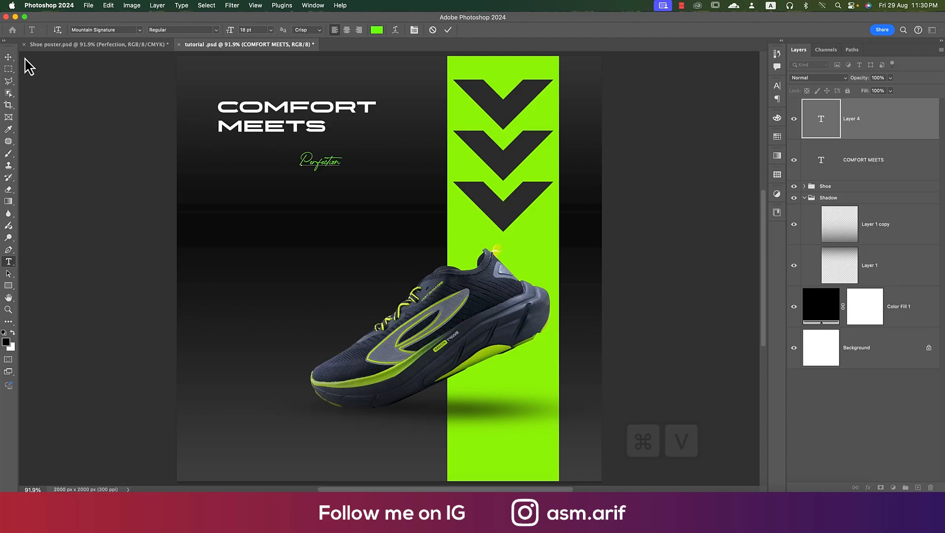
Step: Scale the Perfection text up to about 211% and place it slightly overlapping the end of MEETS
click(8, 58)
key(super+t)
drag(348, 165, 368, 149)
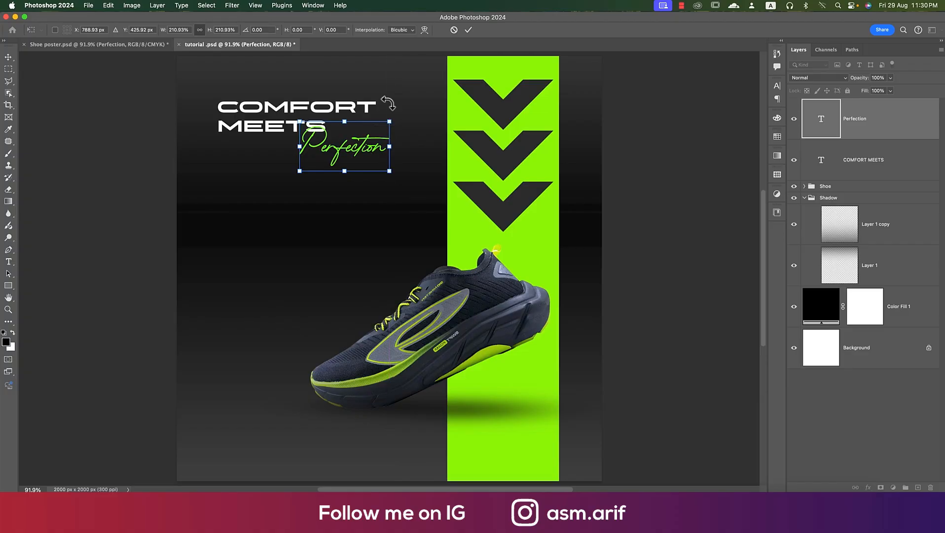
click(469, 30)
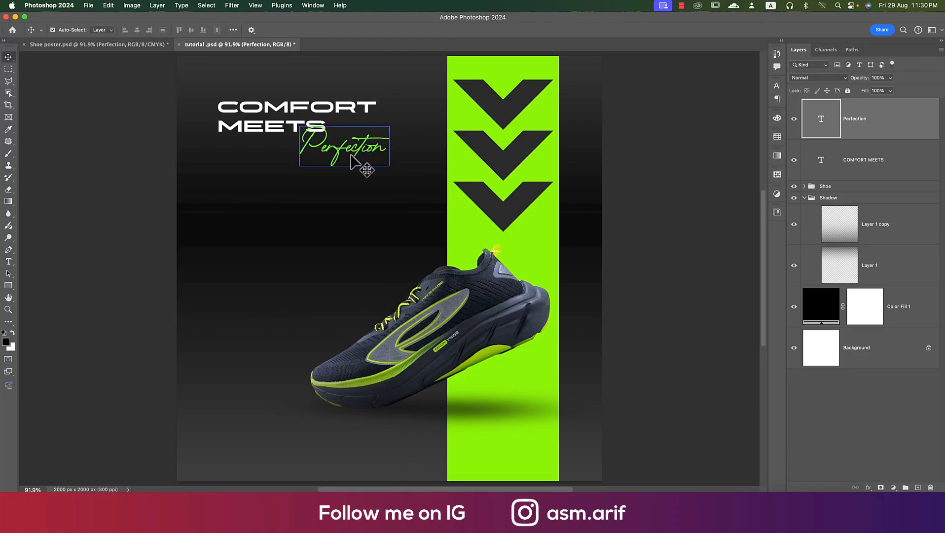
Step: Check which font the Perfection text uses
double_click(363, 163)
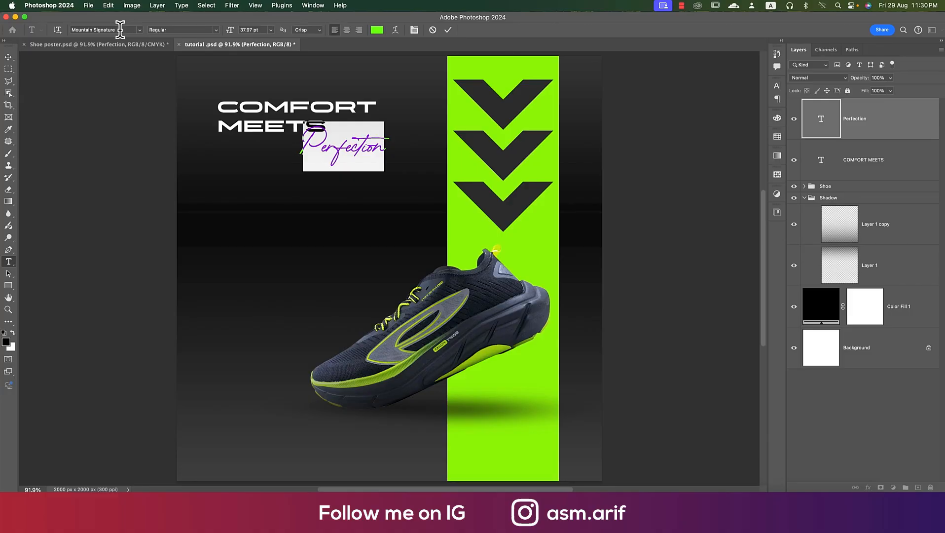
click(120, 30)
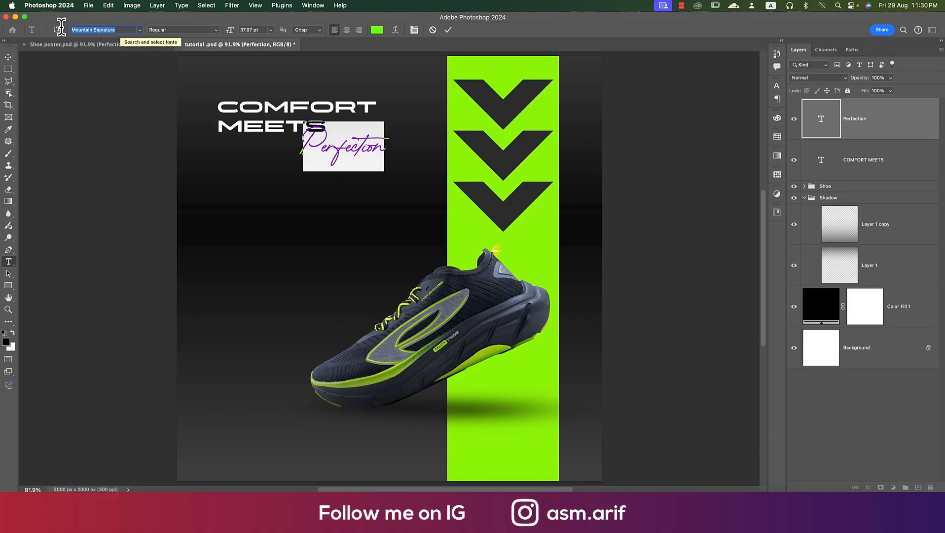
click(8, 57)
click(336, 111)
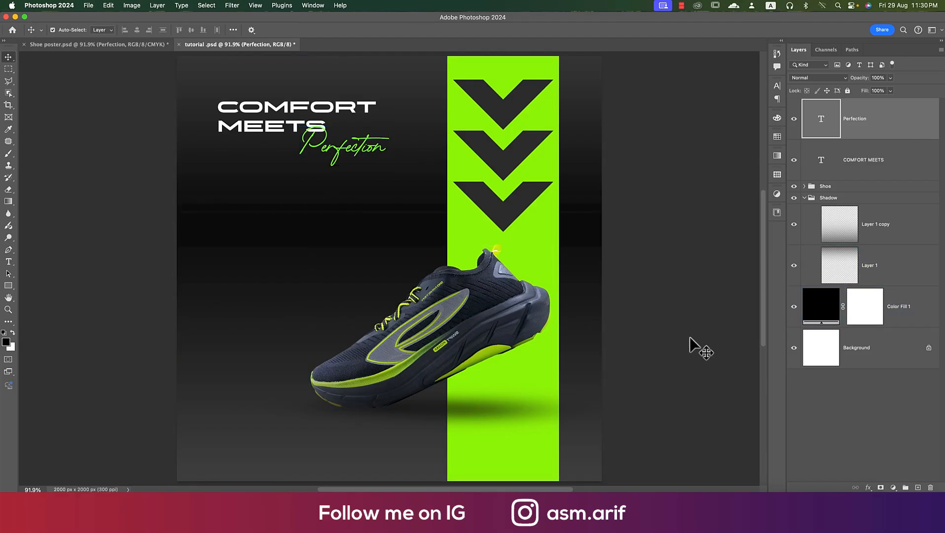
Step: Copy the blue abstract wave-line image from the Google Images results in Chrome and paste it above Color Fill 1 in the Photoshop poster
click(897, 309)
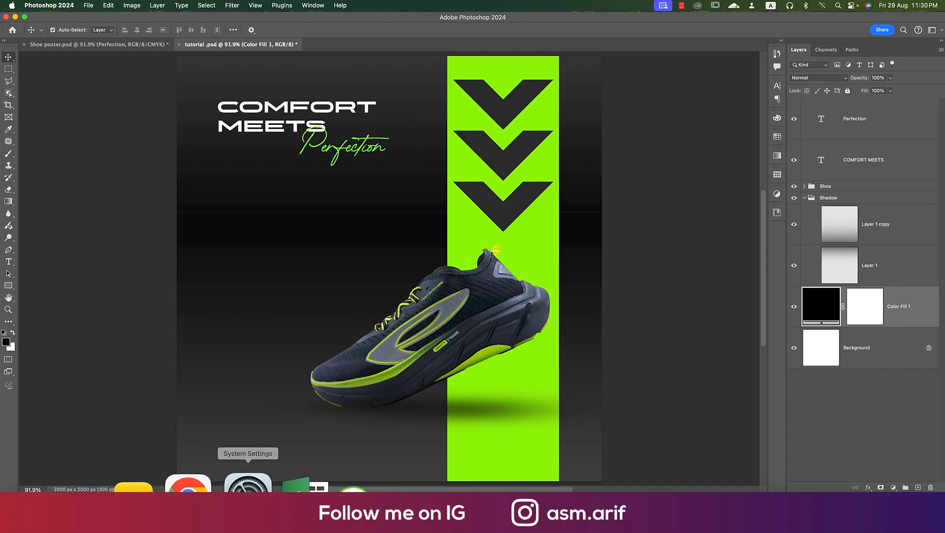
click(202, 488)
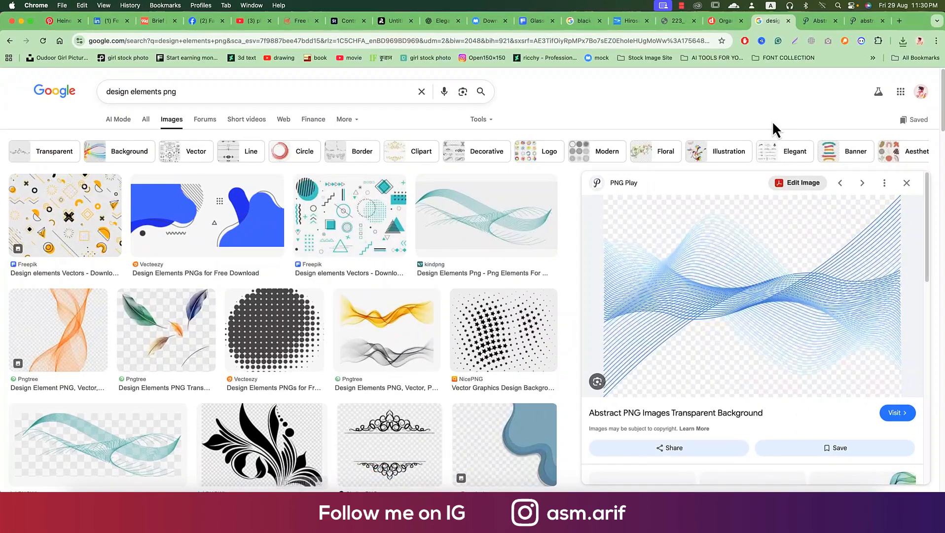
right_click(766, 247)
click(785, 357)
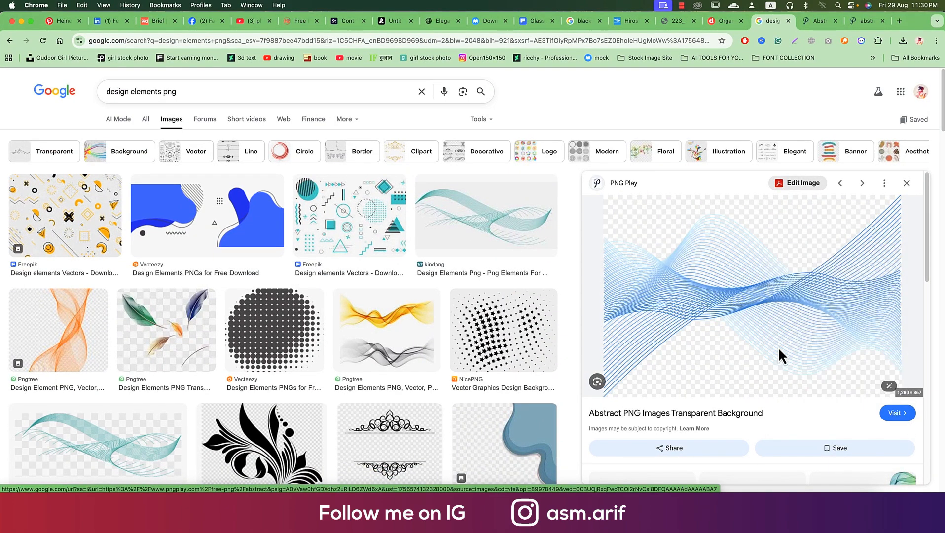
click(452, 486)
key(super+v)
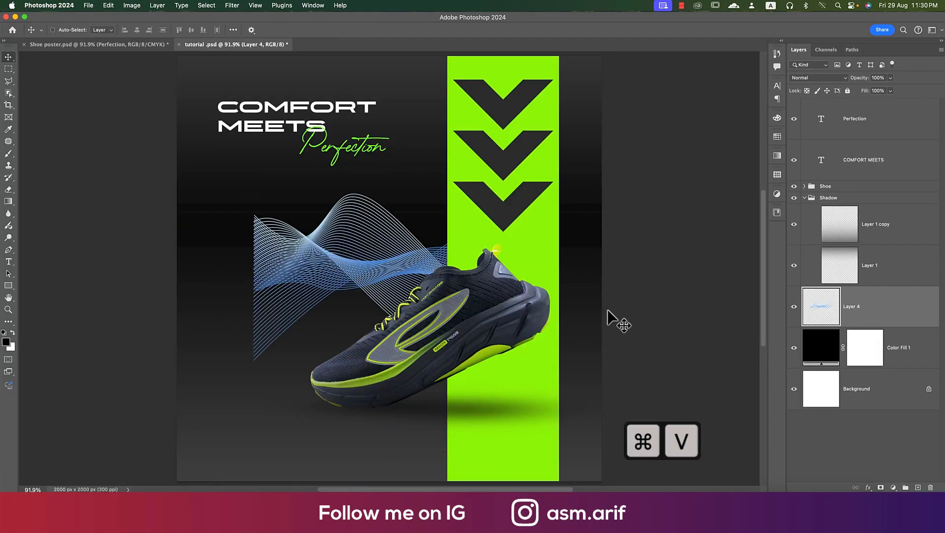
Step: Enlarge the wave-line graphic to span the poster's width and place it along the bottom behind the shoe
key(super+t)
drag(527, 271, 588, 453)
key(Return)
click(803, 363)
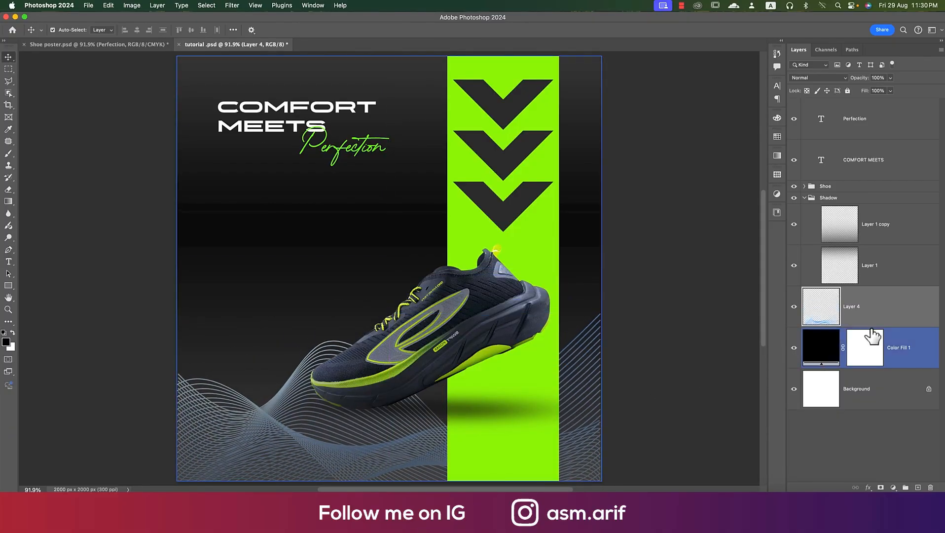
click(873, 296)
click(874, 282)
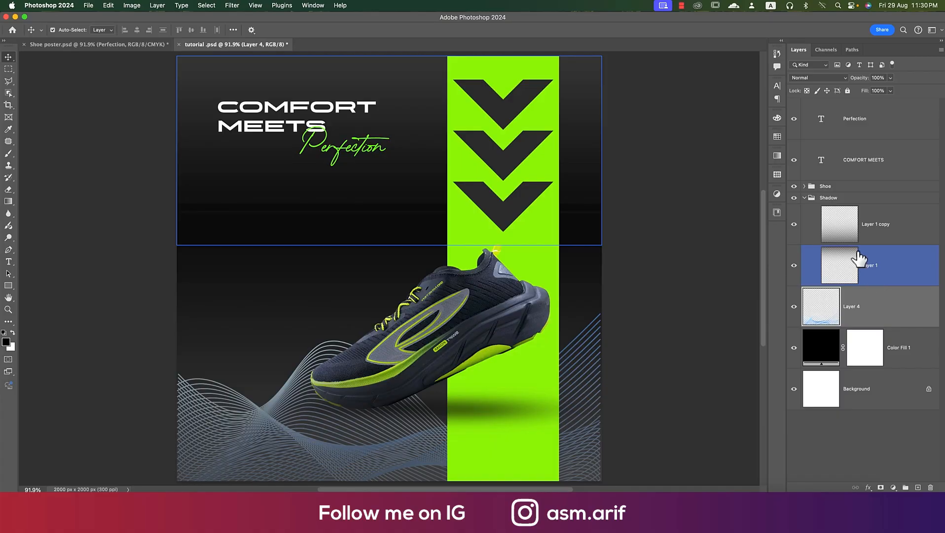
super+click(859, 256)
drag(860, 82, 843, 85)
click(821, 78)
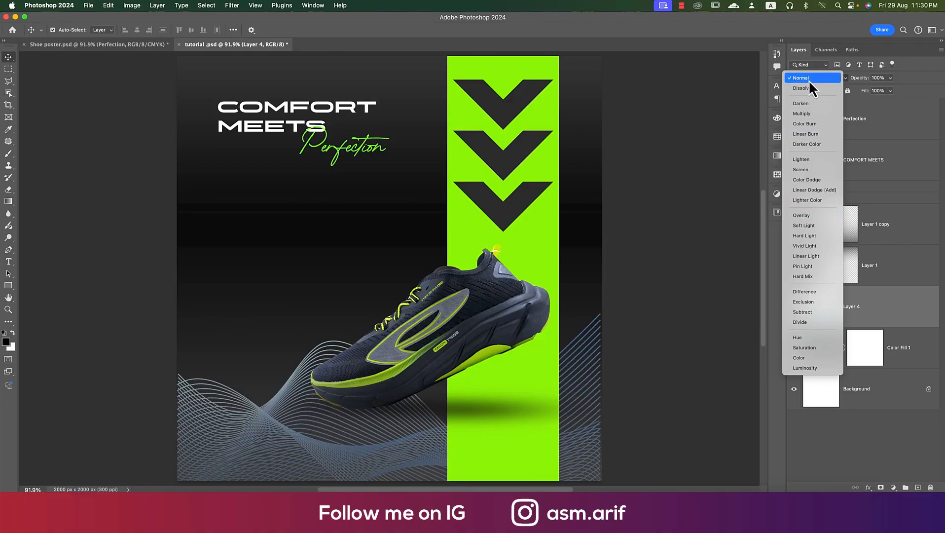
click(915, 69)
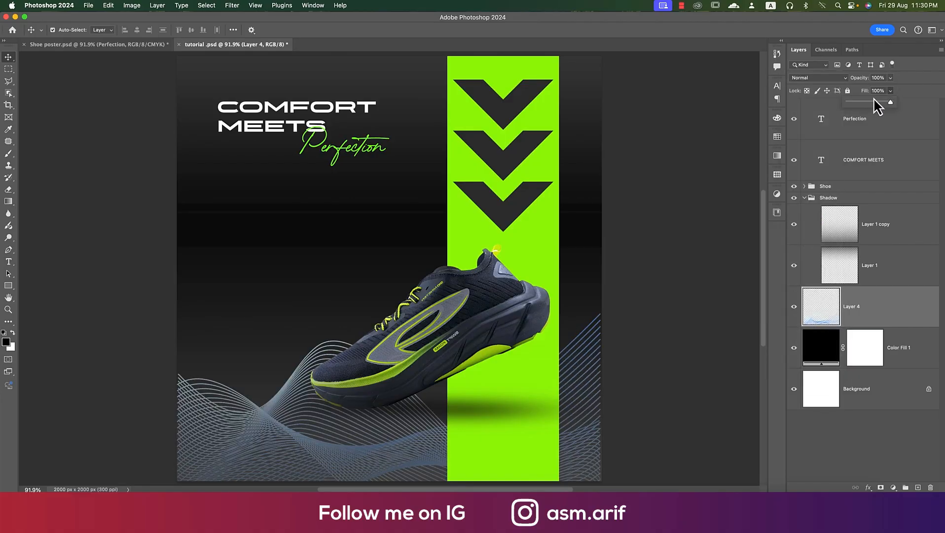
Step: Set the wave layer's fill to 37% and opacity to 66%, and toggle Layer 1's visibility off and on
mouse_move(875, 100)
mouse_down()
mouse_move(864, 102)
mouse_move(876, 90)
mouse_up()
click(890, 78)
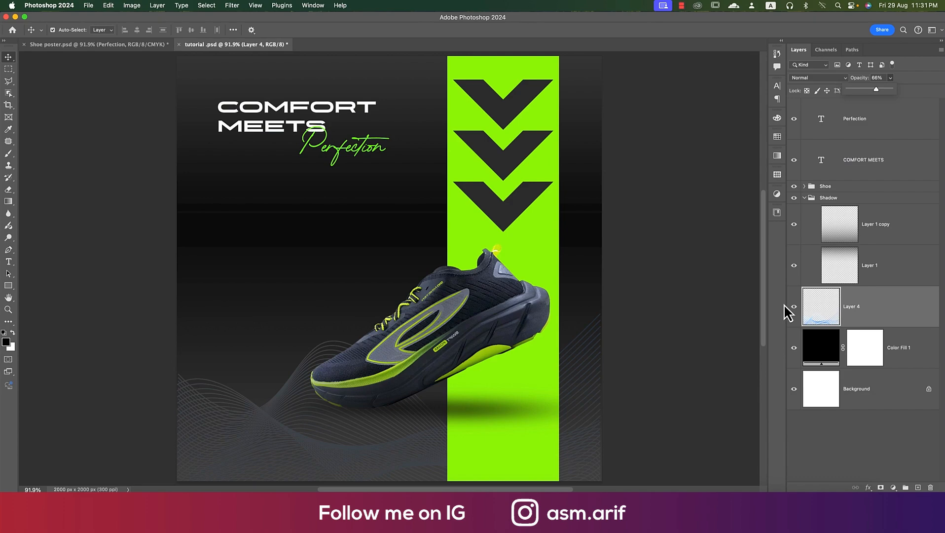
click(795, 267)
click(795, 267)
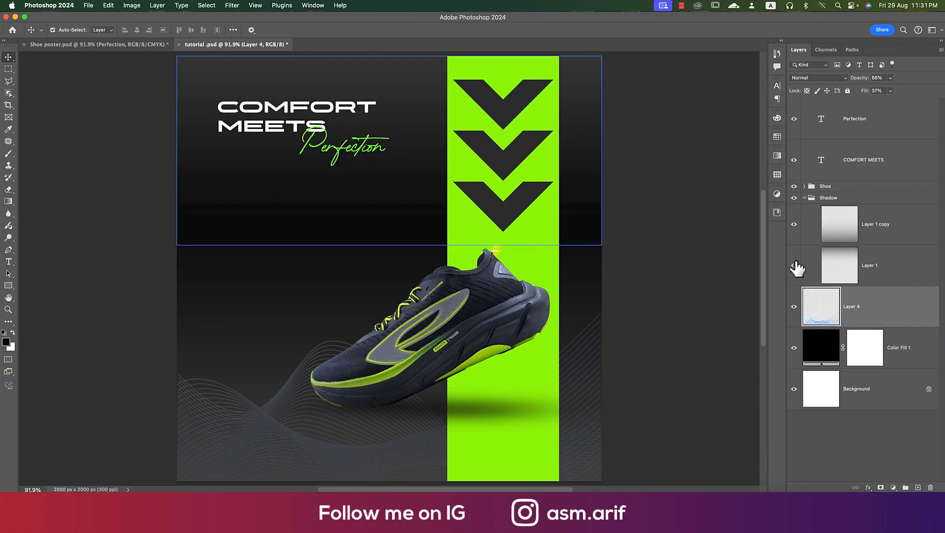
Step: Toggle the visibility of Layer 1 copy in the Shadow group off and on, and set its fill to 58%
click(795, 226)
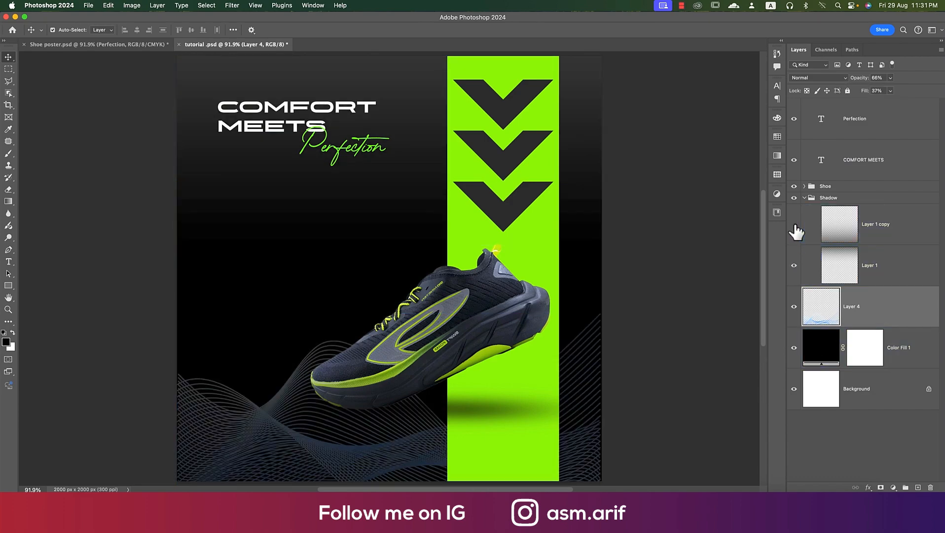
click(795, 224)
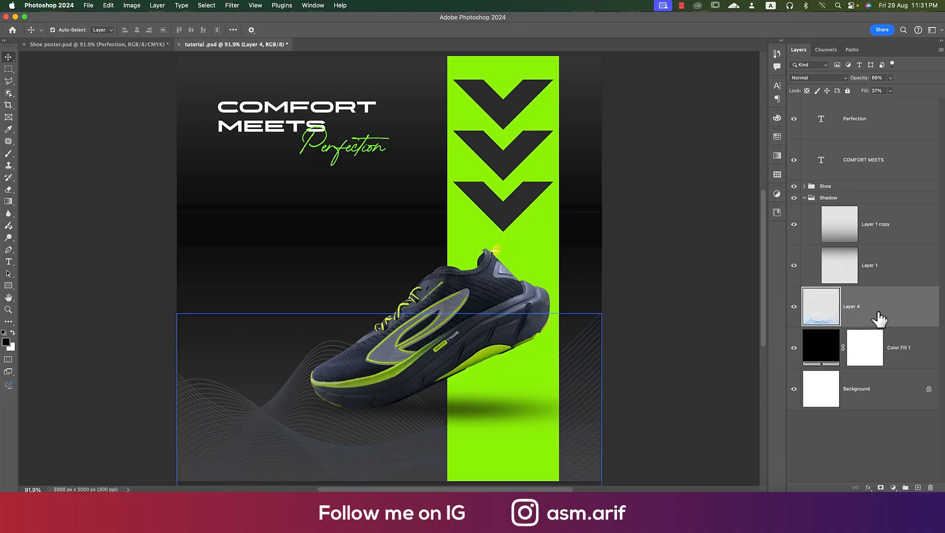
click(795, 224)
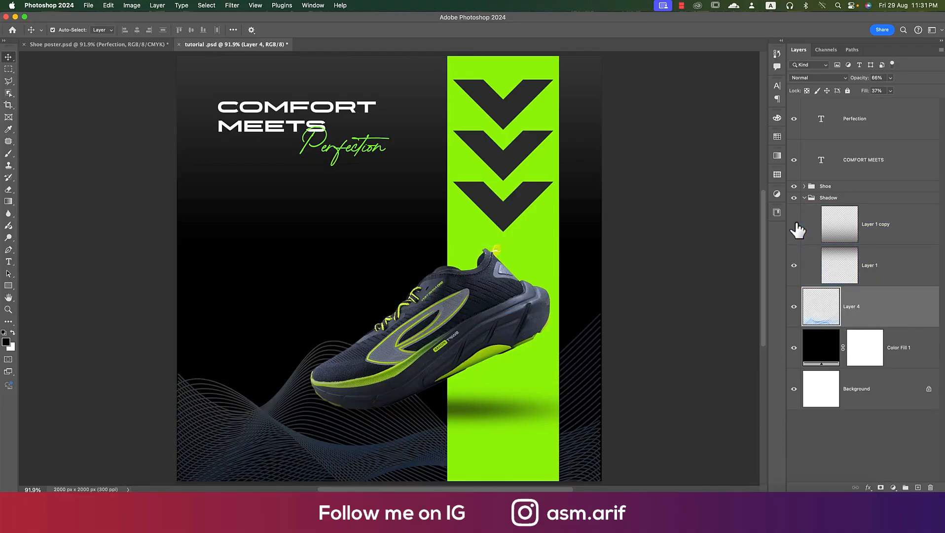
click(794, 225)
click(846, 228)
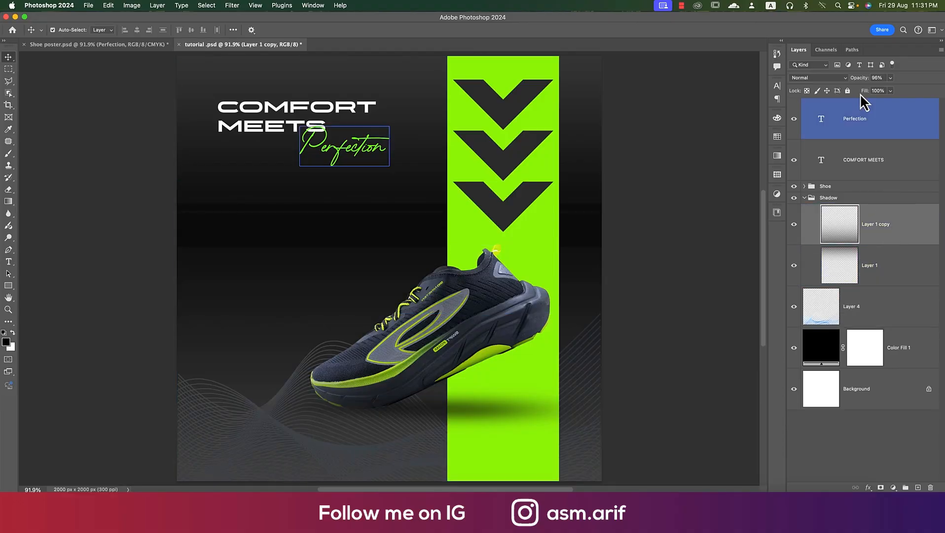
drag(852, 97, 846, 96)
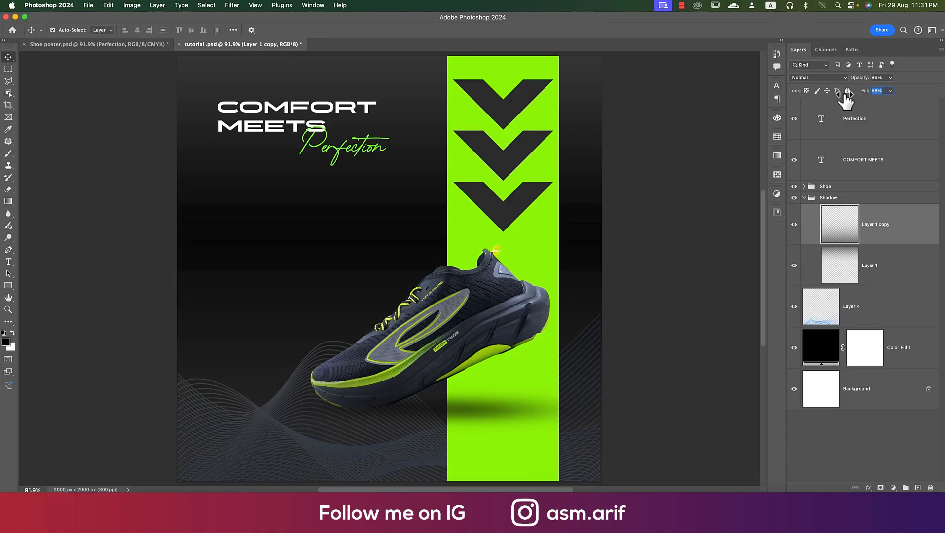
Step: Apply Hue/Saturation to the wave-line layer, Layer 4, with hue +3 and saturation -100
click(869, 319)
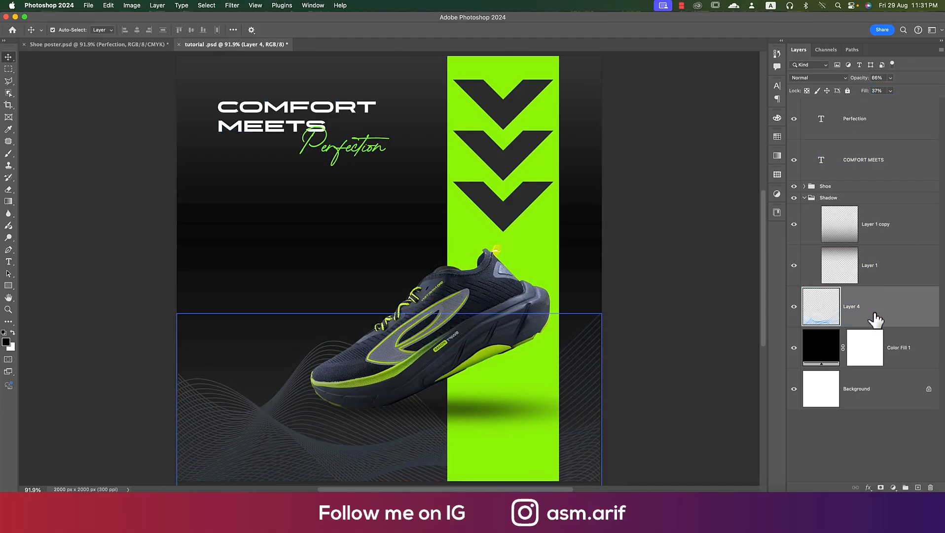
key(super+u)
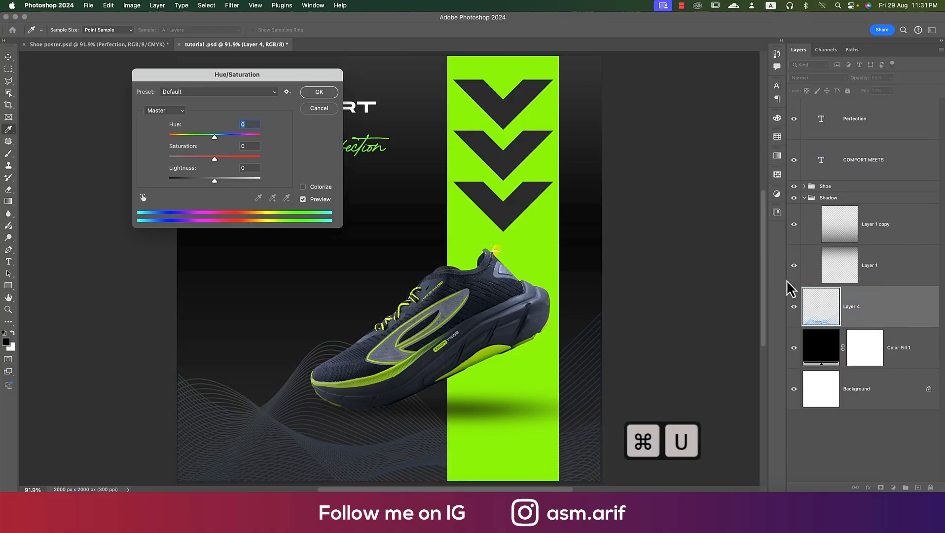
drag(214, 137, 148, 165)
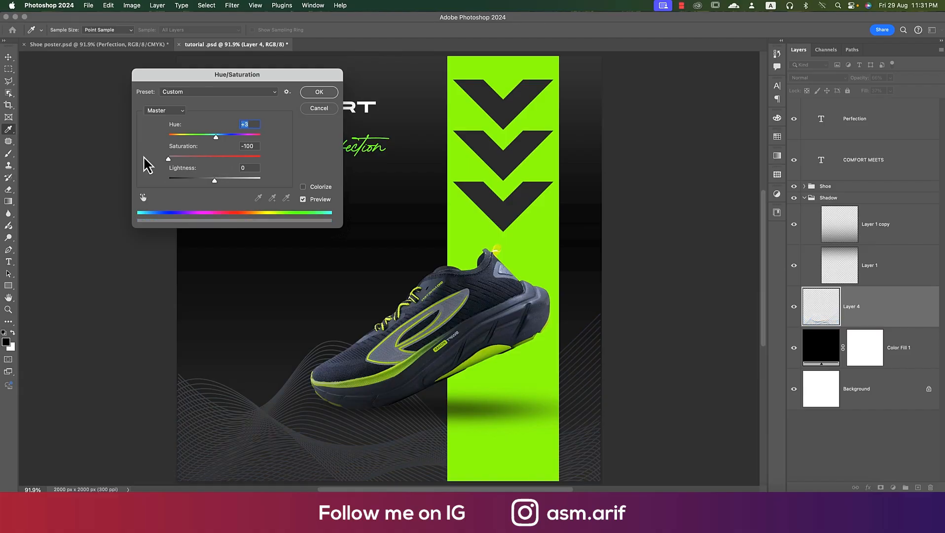
click(319, 94)
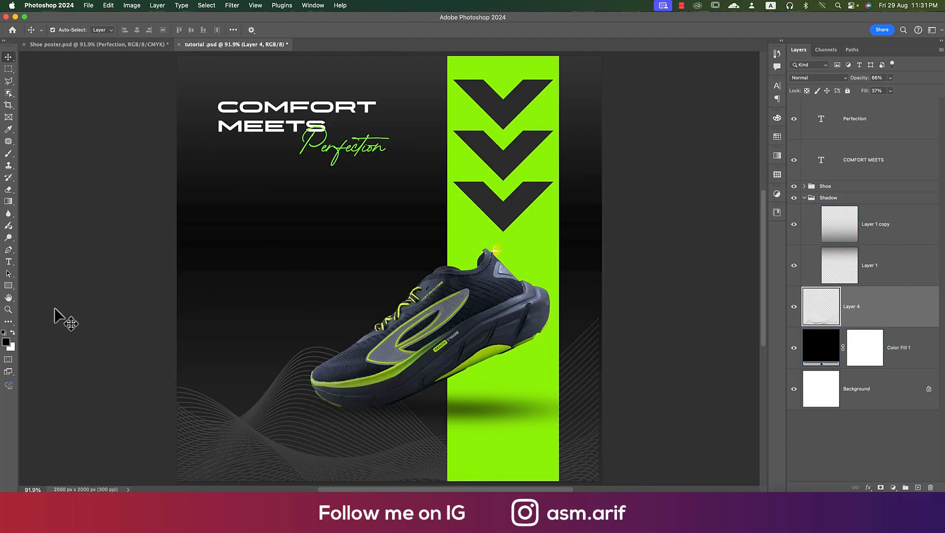
Step: Draw a thin horizontal rectangle about 981 × 6 px across the dark area onto the shoe and fill it white
click(9, 286)
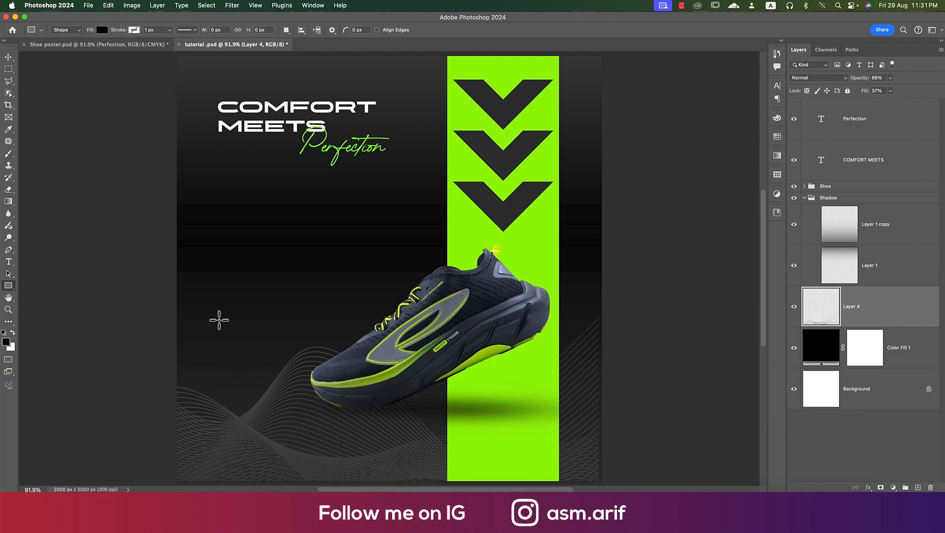
drag(217, 327, 426, 328)
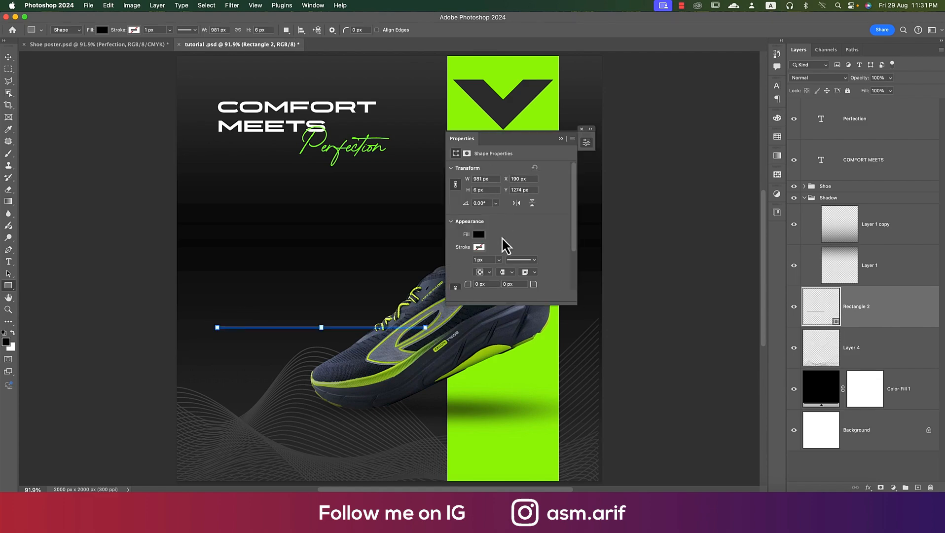
click(478, 235)
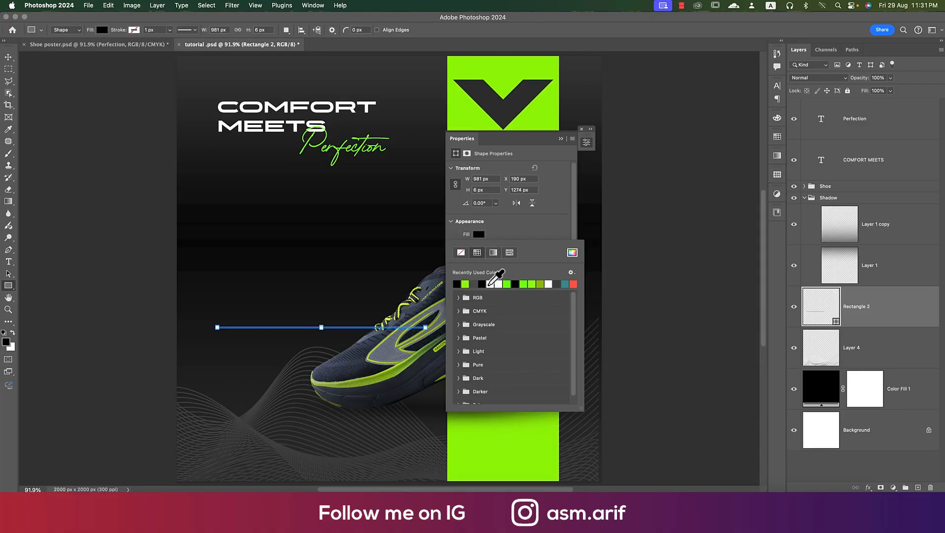
click(490, 285)
click(7, 58)
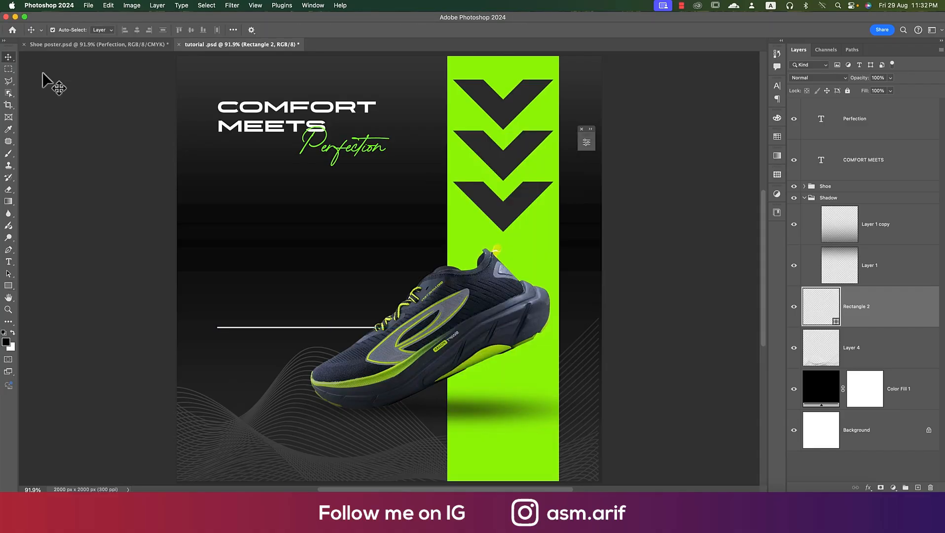
Step: Bring the white line layer to the front of the layer stack and nudge the line down 30 px
click(353, 328)
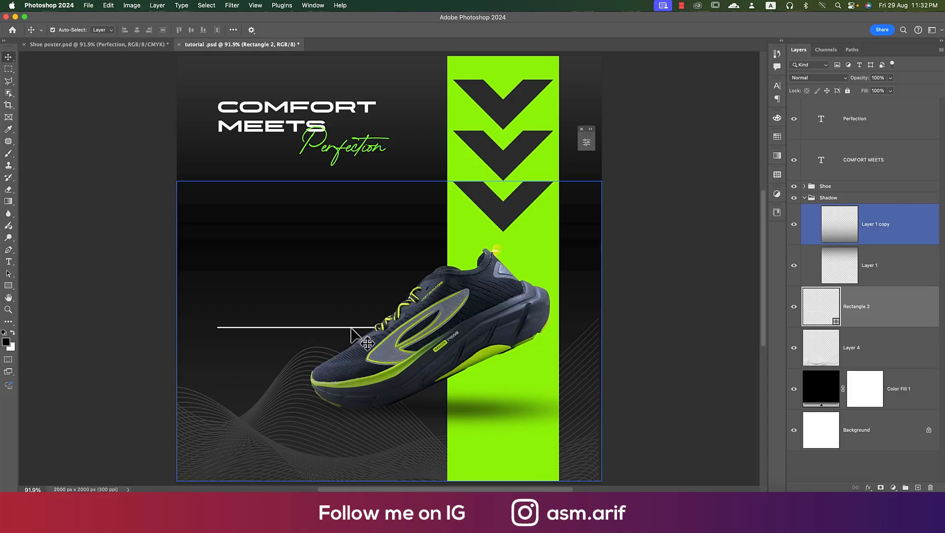
key(shift+super+F14)
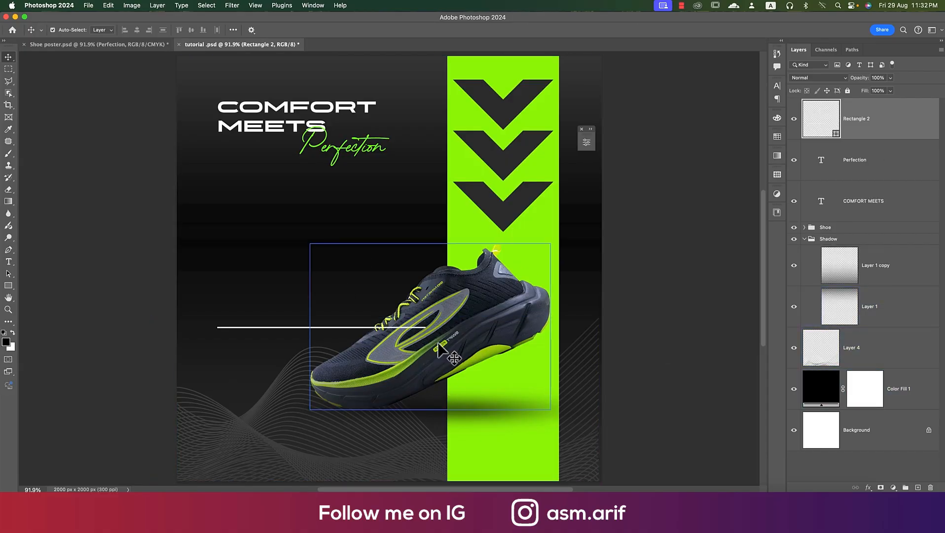
key(shift+Down)
key(shift+Down)
key(shift+Down)
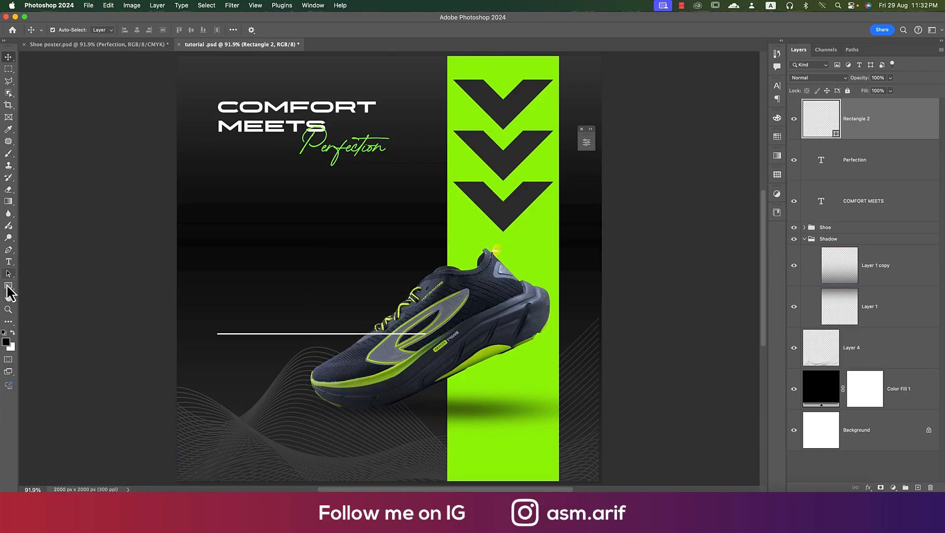
Step: Draw a white circle of about 34 px on a new layer over the line's end on the shoe
right_click(7, 287)
click(51, 294)
scroll(321, 332, up, 10)
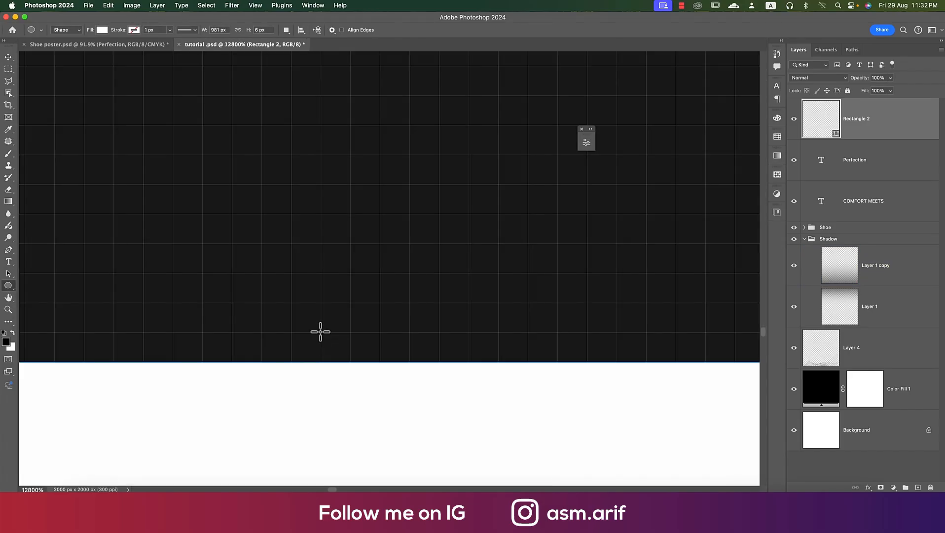
scroll(320, 332, down, 10)
key(v)
click(918, 487)
scroll(458, 347, up, 5)
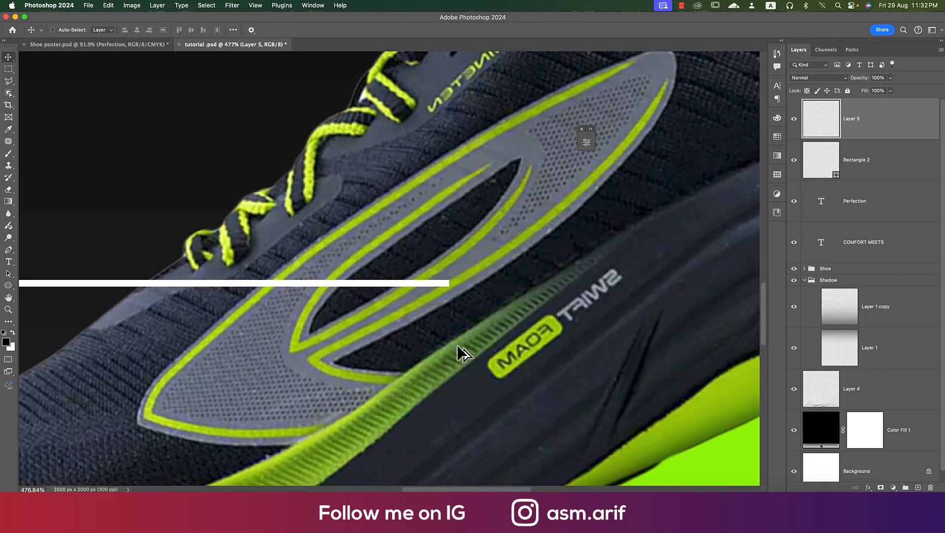
click(11, 285)
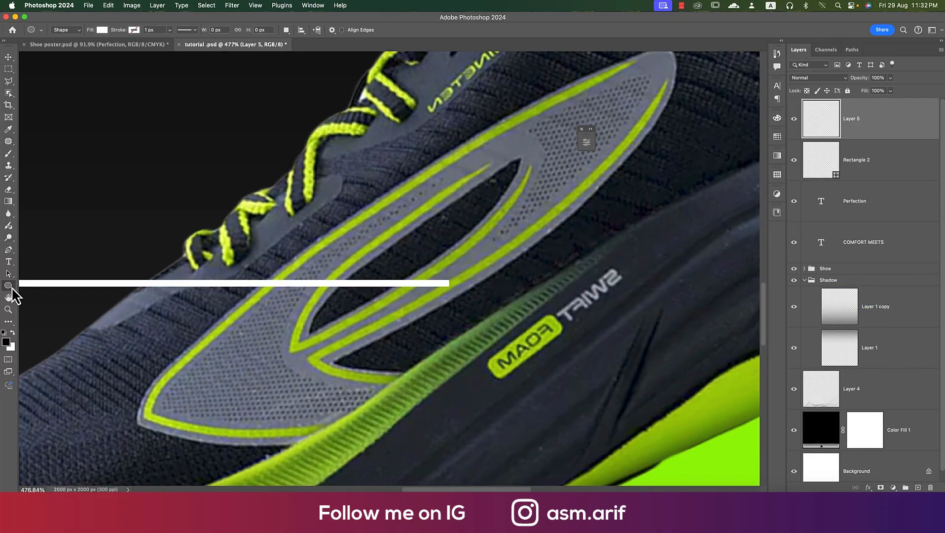
drag(435, 263, 472, 313)
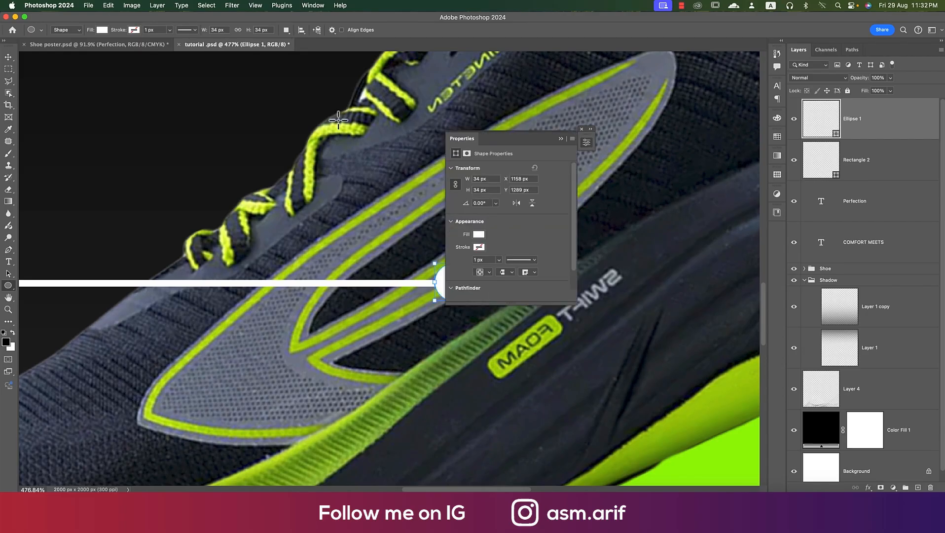
click(8, 58)
Step: Duplicate the white line, shorten it, rotate it -90° and stand it upright on the original line's free end
click(856, 163)
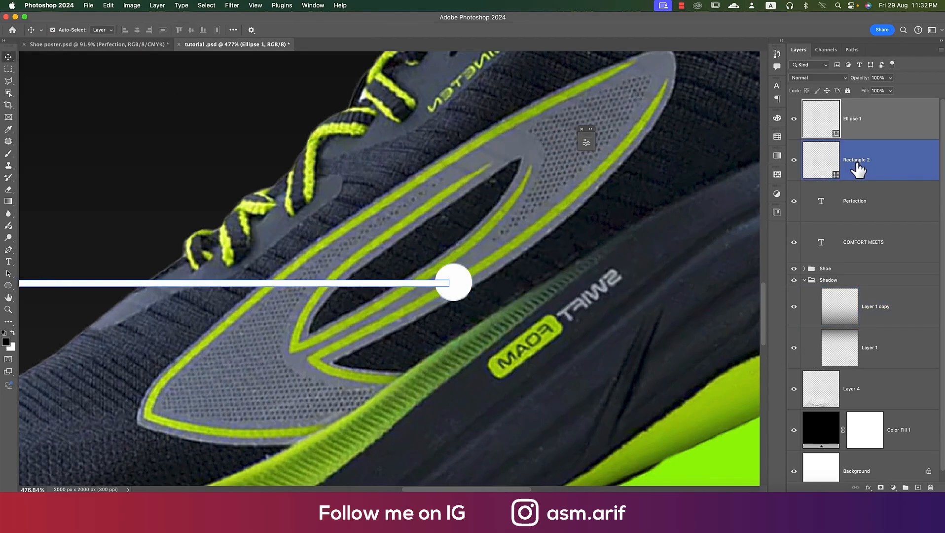
key(super+j)
scroll(664, 202, down, 5)
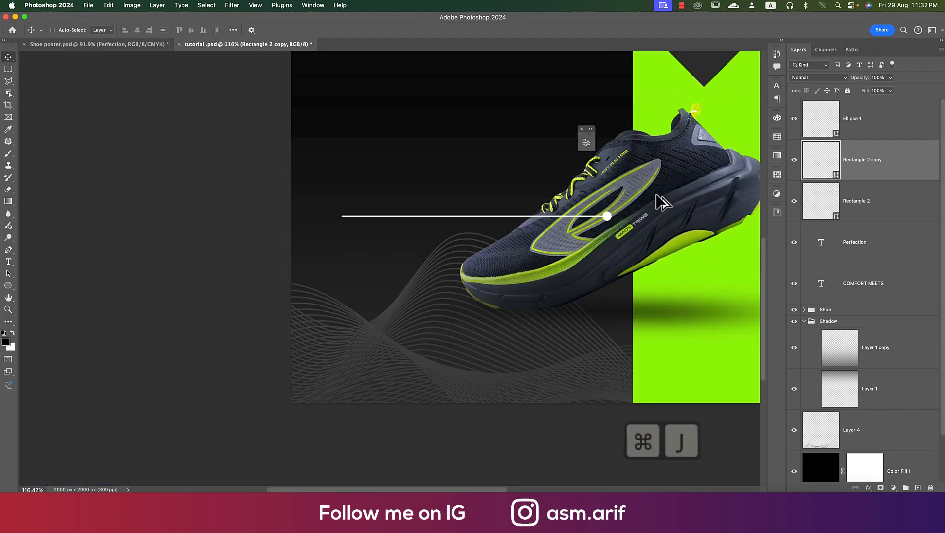
key(super+t)
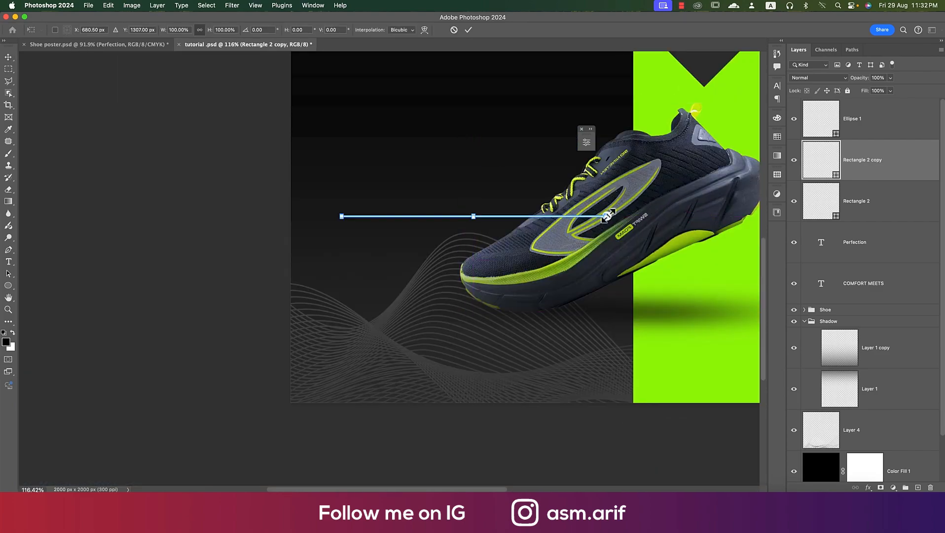
drag(608, 217, 387, 139)
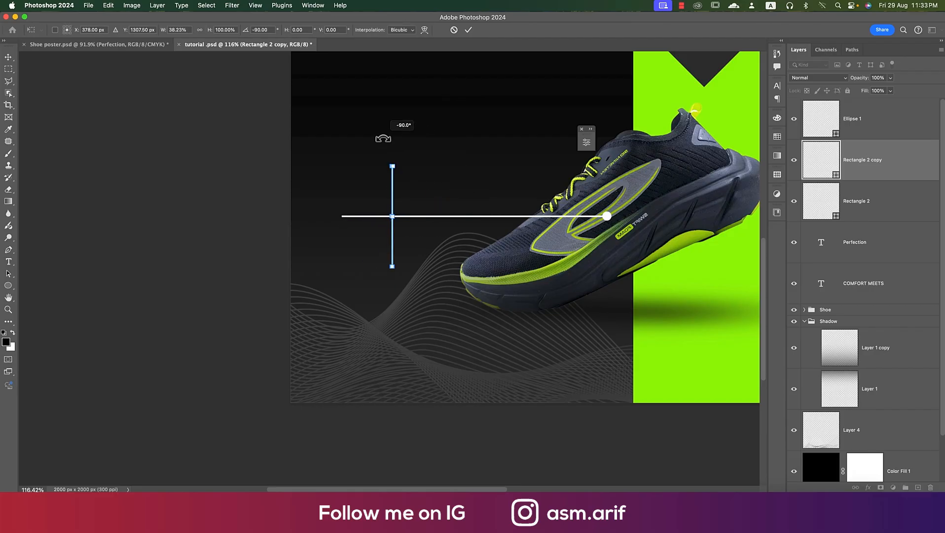
drag(393, 261, 338, 203)
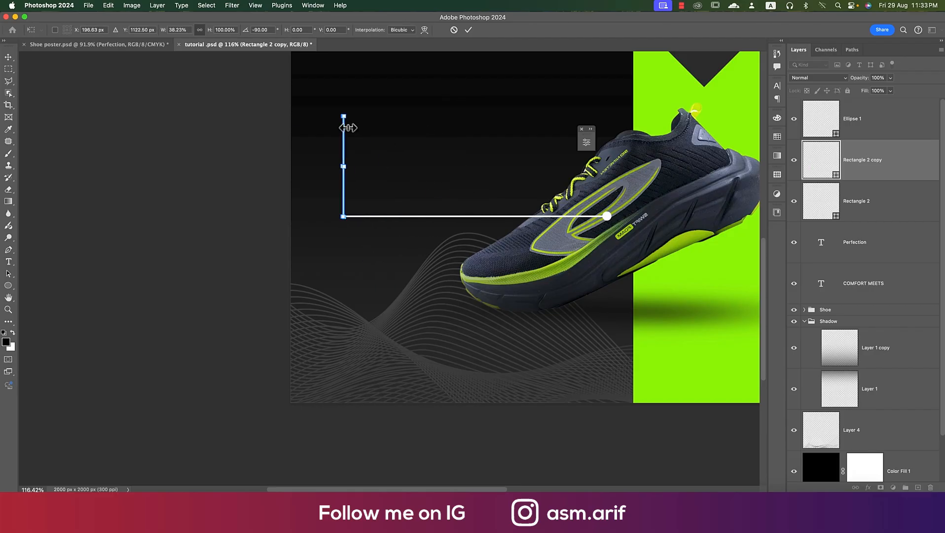
drag(343, 113, 344, 169)
click(120, 218)
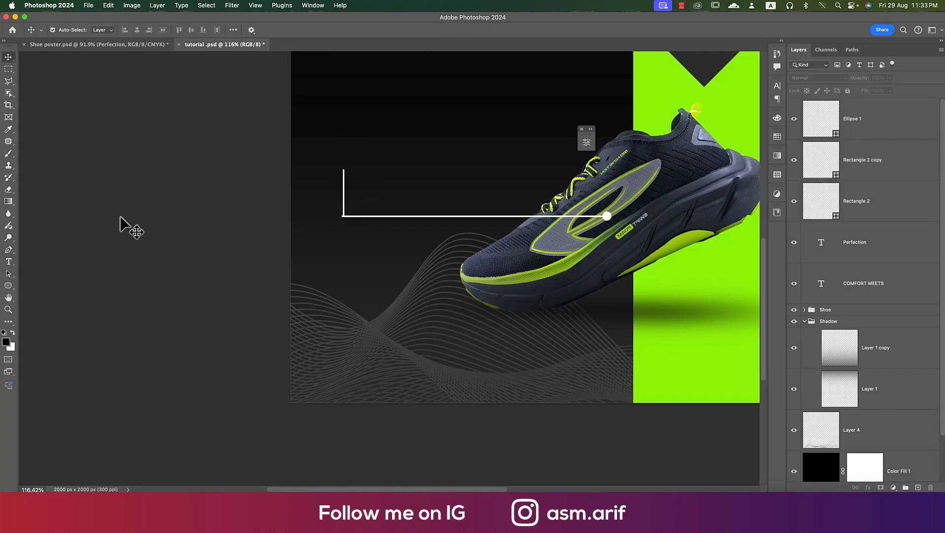
Step: Shift the short vertical line slightly left so it lines up with the end of the horizontal line
click(322, 212)
click(344, 202)
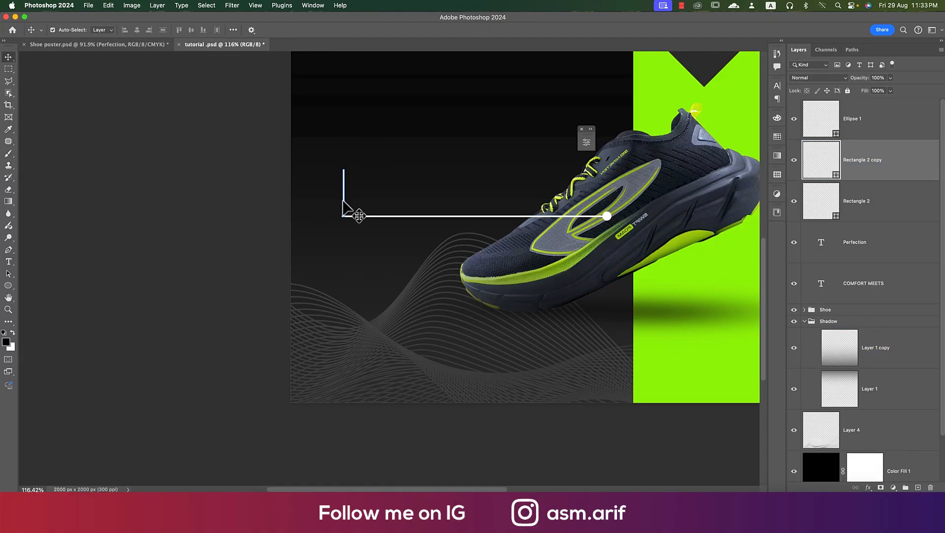
drag(342, 201, 340, 201)
scroll(259, 216, down, 4)
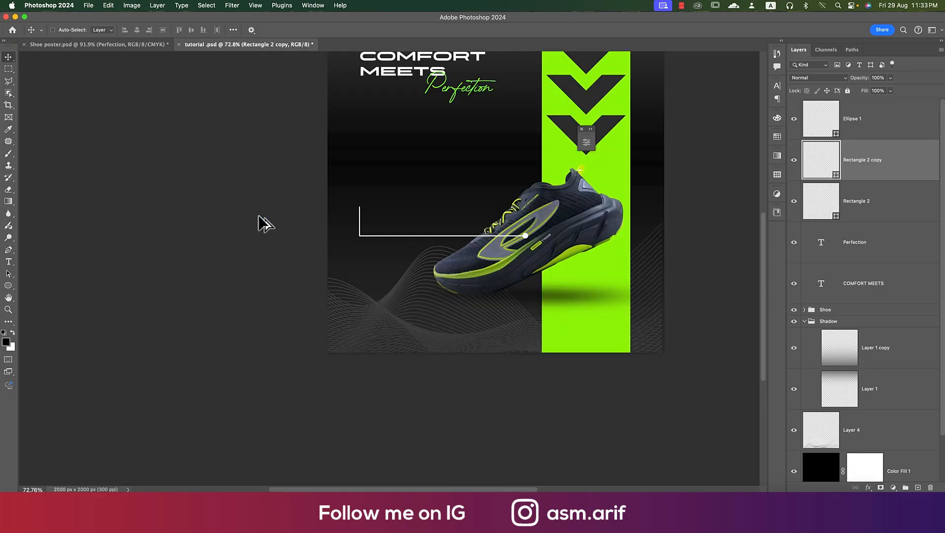
scroll(378, 232, up, 10)
scroll(374, 233, down, 6)
click(154, 232)
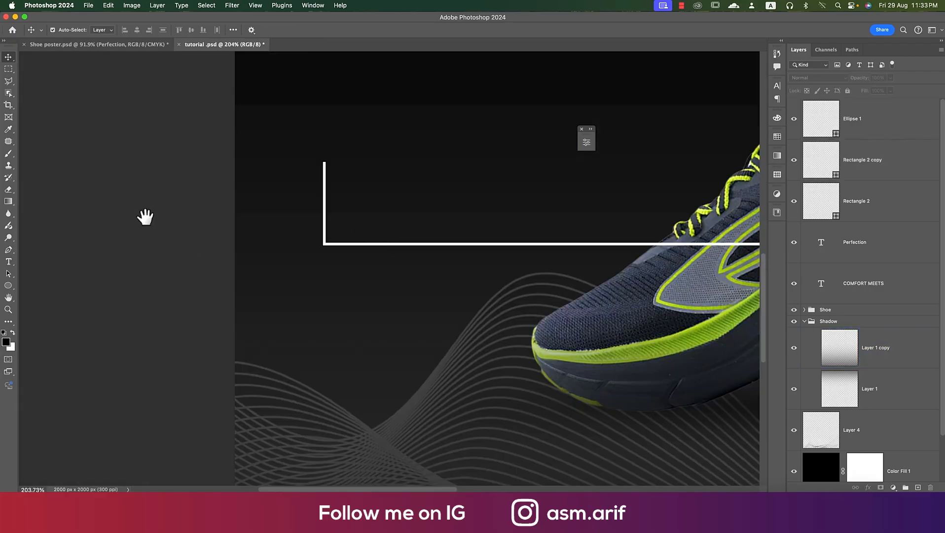
Step: Duplicate the short vertical line and rotate the copy 90° to form a crossbar centred on its upper end
drag(146, 215, 100, 376)
click(278, 345)
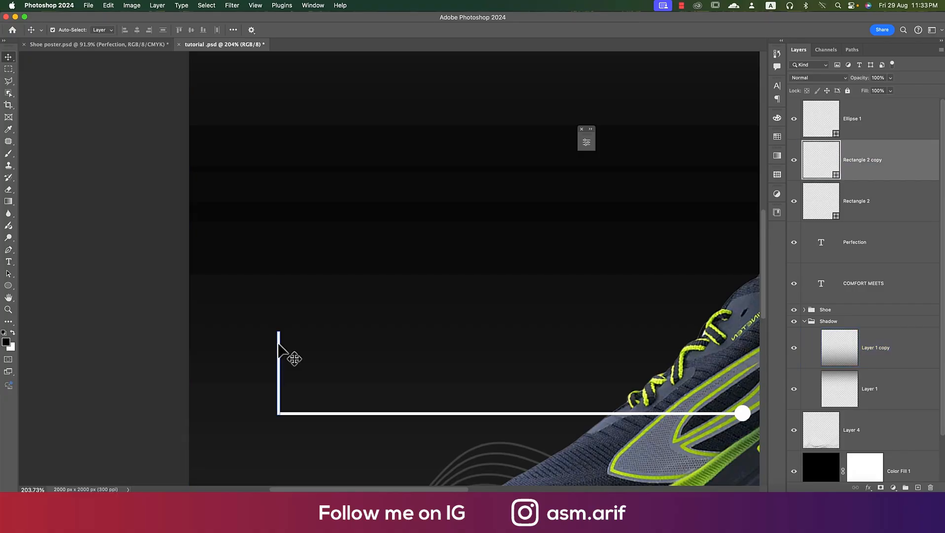
key(super+j)
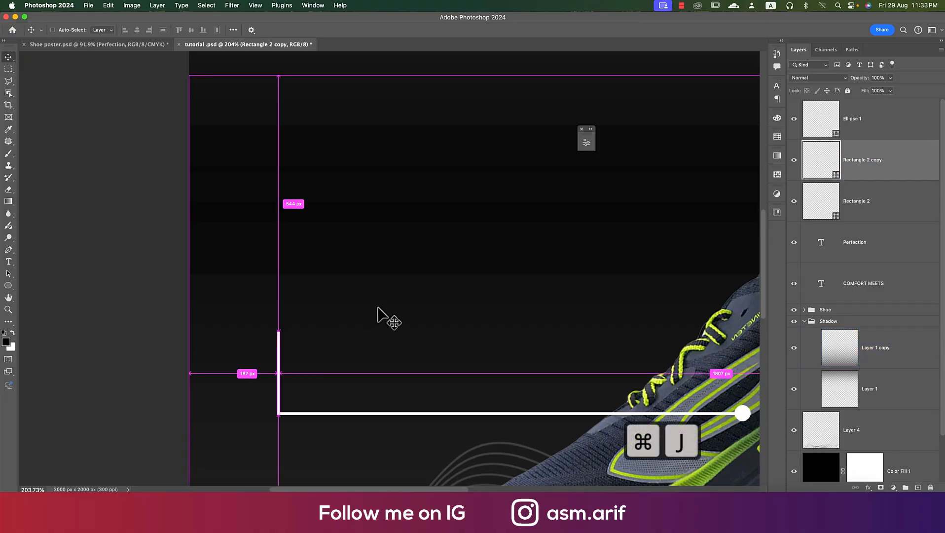
key(super+t)
drag(315, 316, 306, 337)
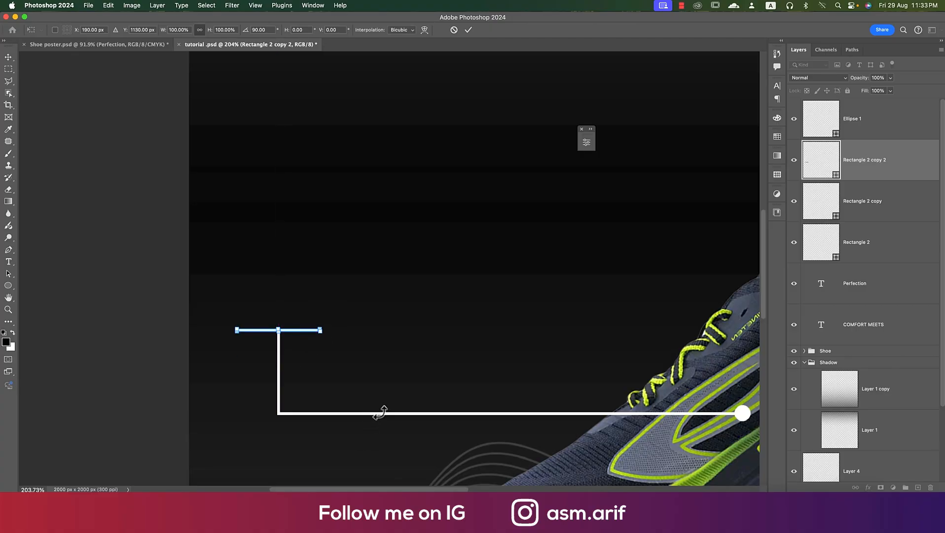
key(Return)
Step: Turn on proof colours and shorten the long horizontal callout line from its free end to 73.7% of its width
click(378, 413)
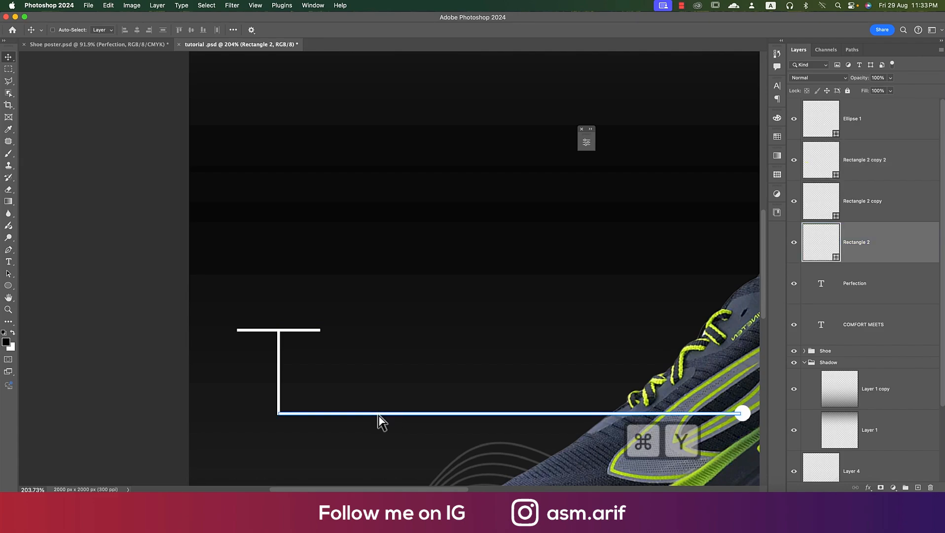
key(super+y)
click(296, 417)
click(449, 414)
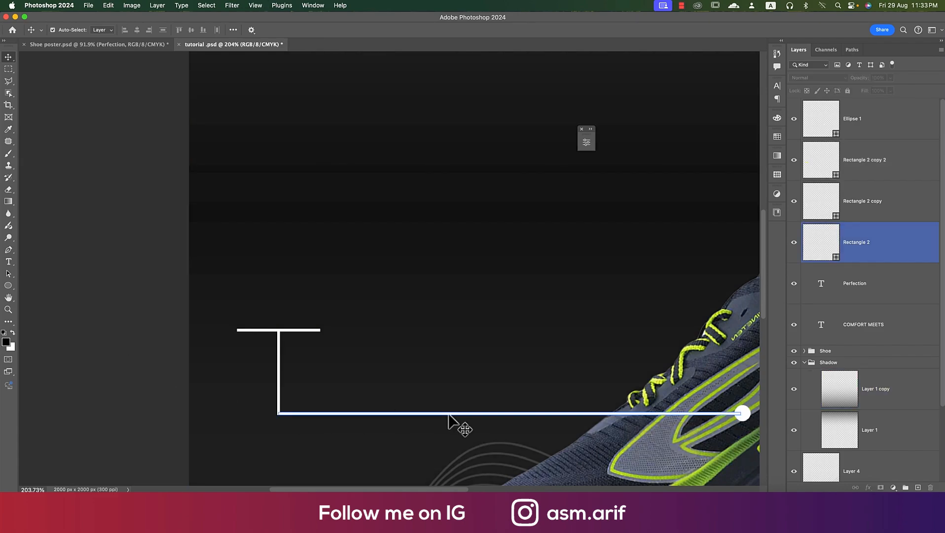
key(super+t)
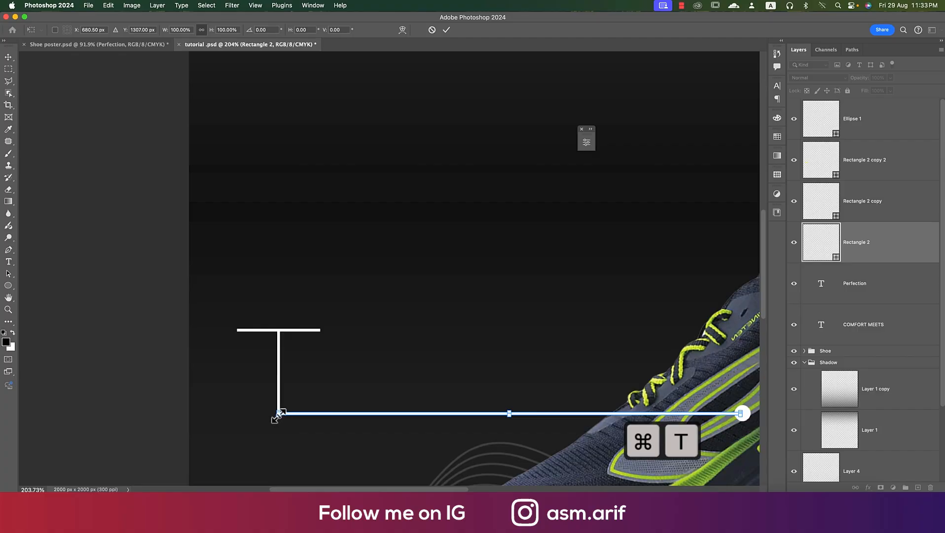
drag(277, 414, 400, 413)
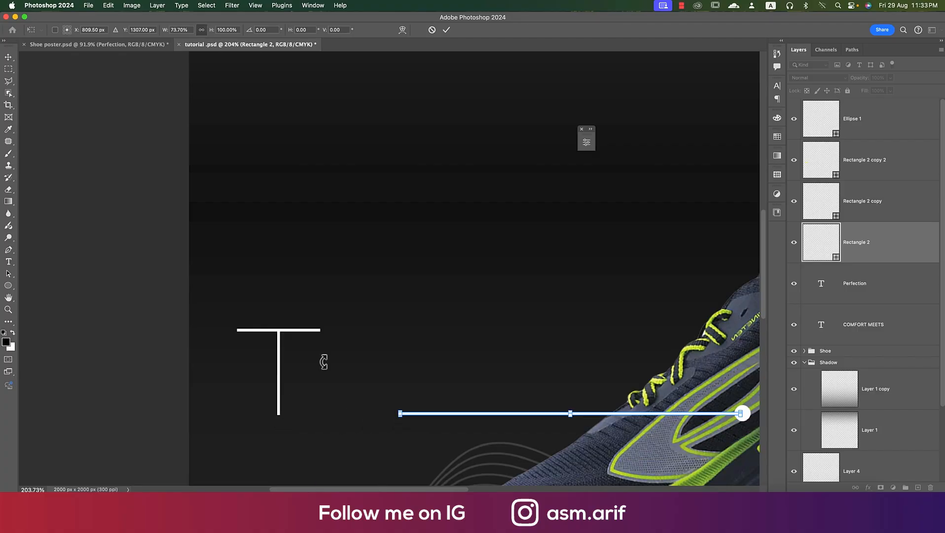
click(8, 58)
Step: Move the short vertical line and its crossbar together onto the free end of the shortened horizontal line
click(289, 305)
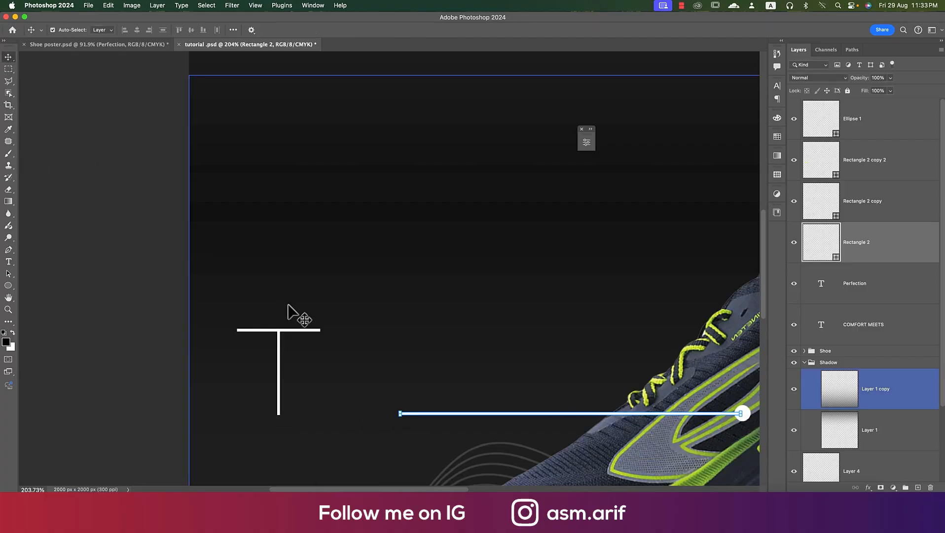
click(299, 330)
shift+click(279, 379)
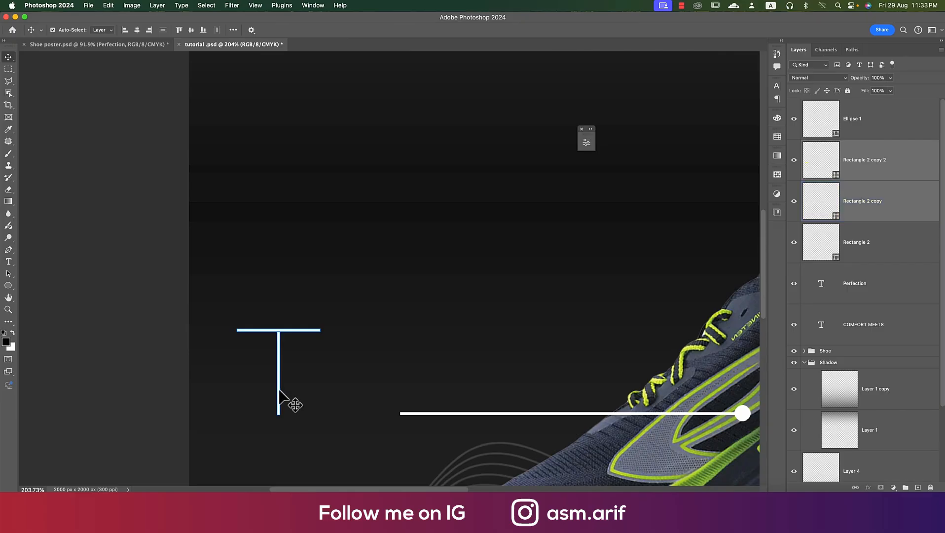
drag(279, 390, 403, 392)
click(78, 279)
Step: Copy the text THE ULTIMATE SOLUTION from the Shoe poster.psd reference document
scroll(369, 290, right, 1)
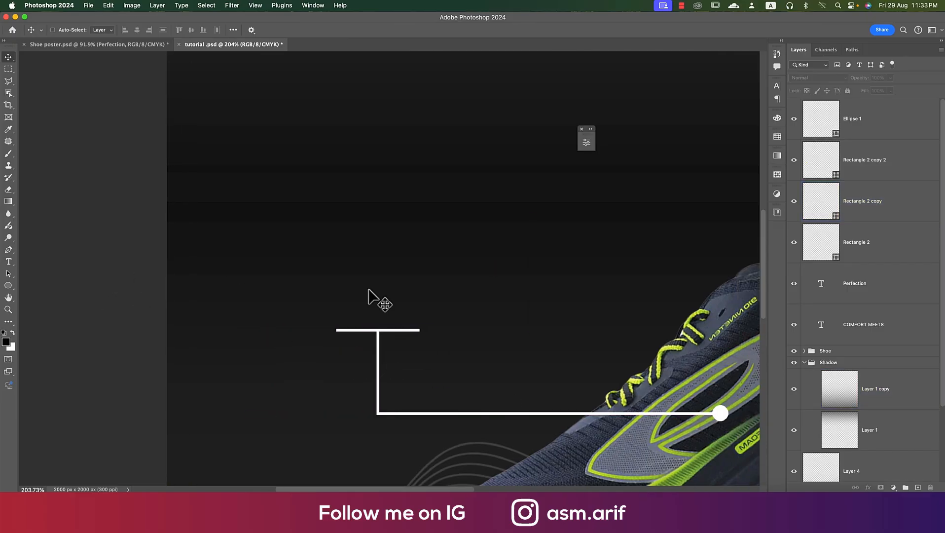
scroll(368, 290, down, 5)
scroll(369, 290, down, 5)
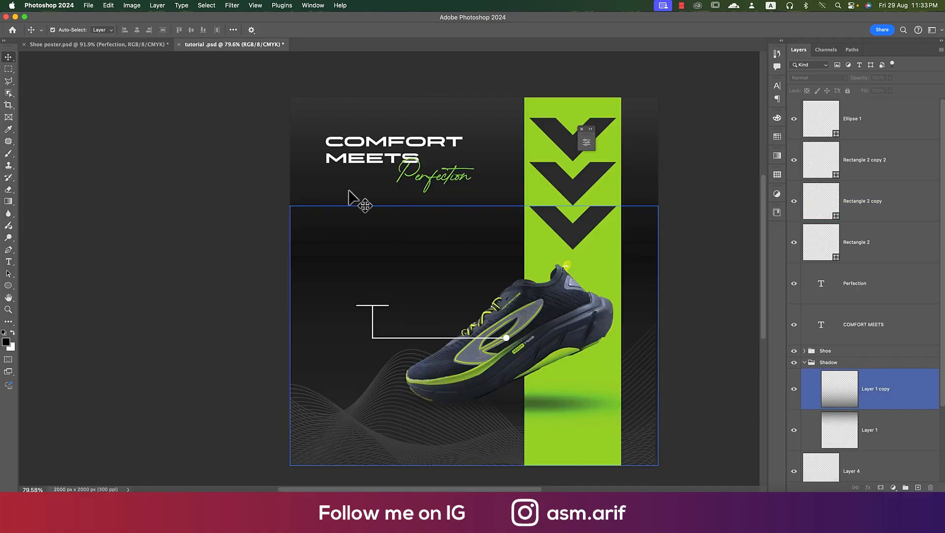
click(138, 44)
click(259, 279)
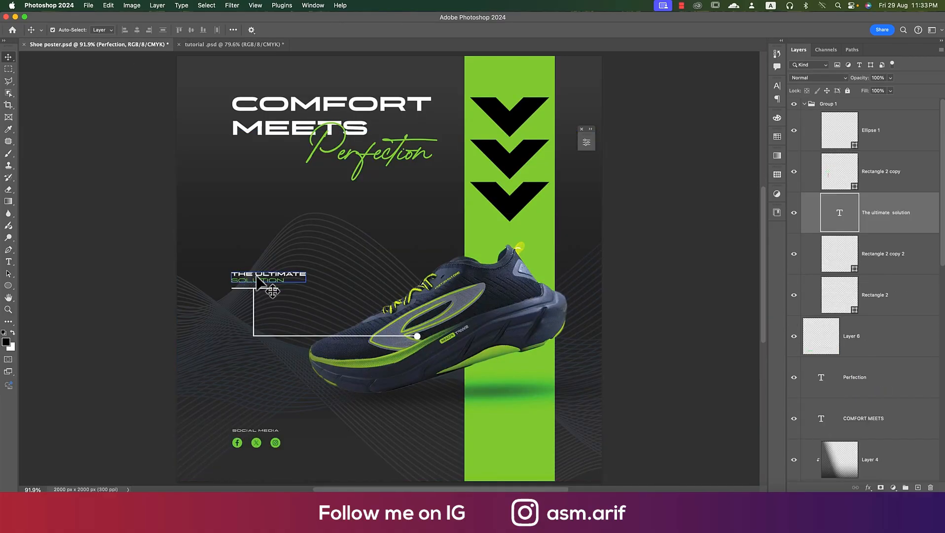
double_click(274, 277)
key(super+c)
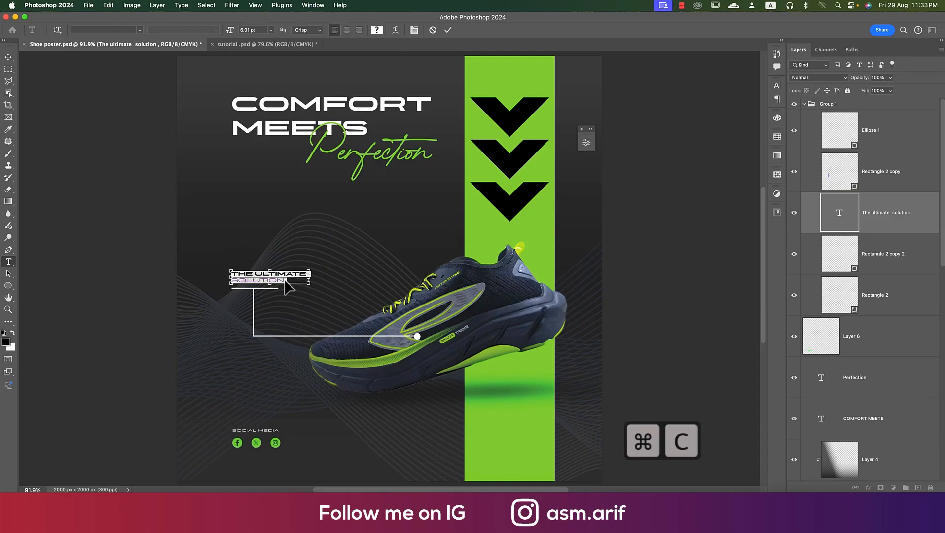
Step: Paste the copied text as a new text layer above the callout crossbar in the tutorial document
click(266, 45)
click(364, 280)
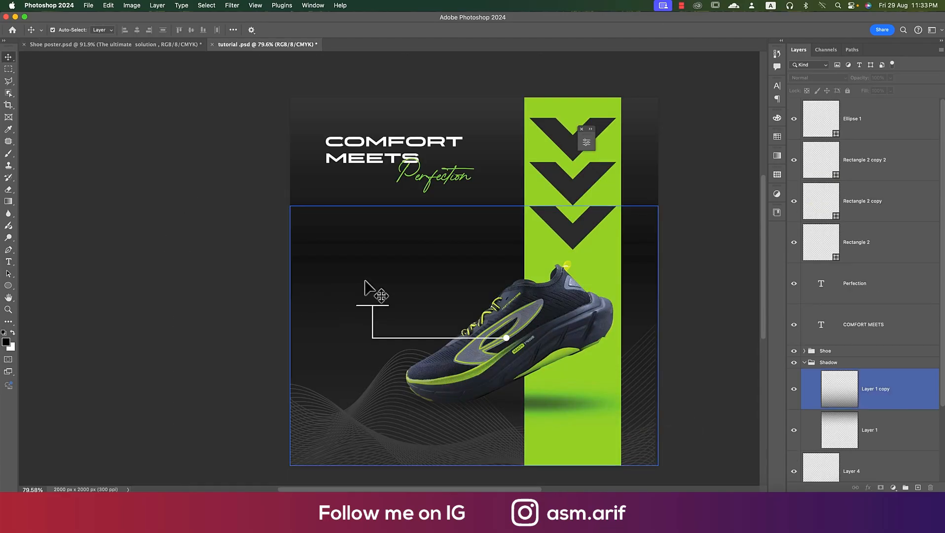
key(t)
click(369, 282)
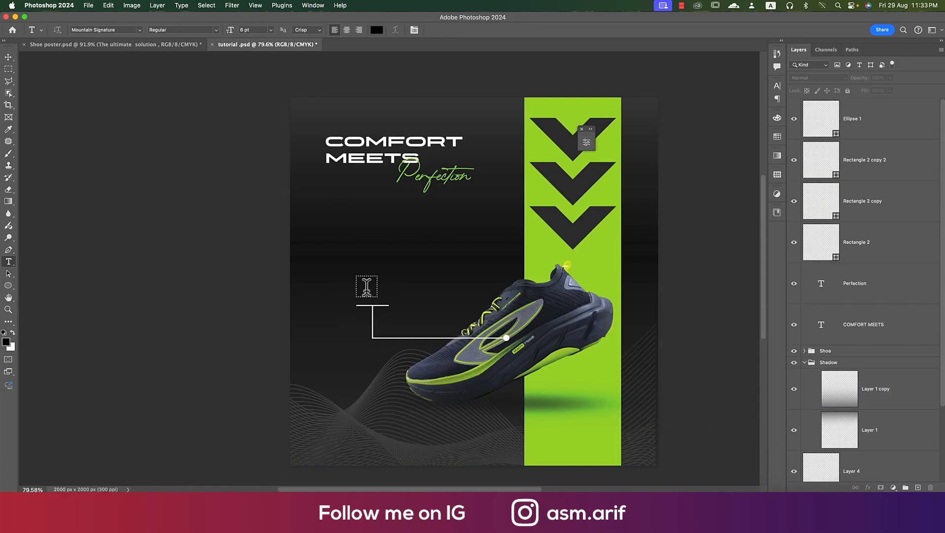
click(366, 286)
key(super+v)
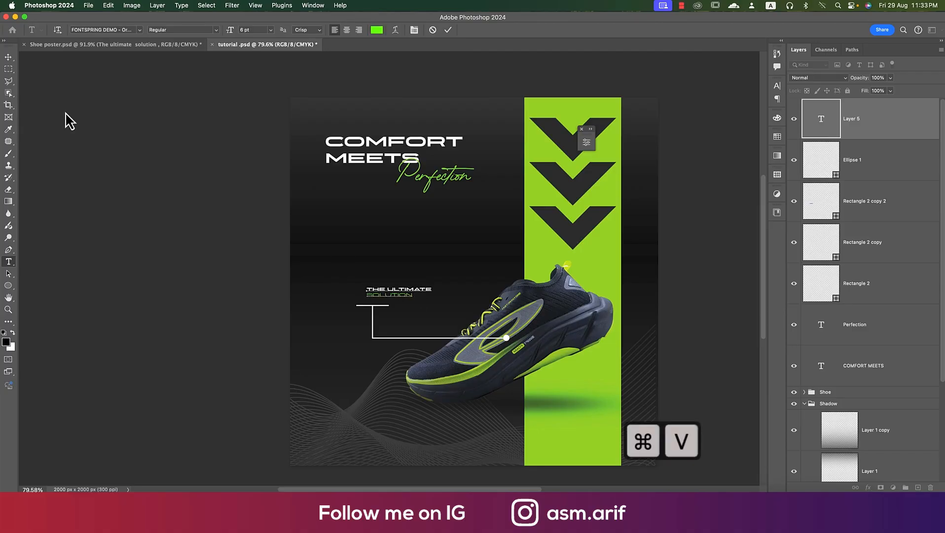
click(8, 57)
Step: Align the THE ULTIMATE SOLUTION text with the crossbar's left end, just above the bar
scroll(390, 308, up, 5)
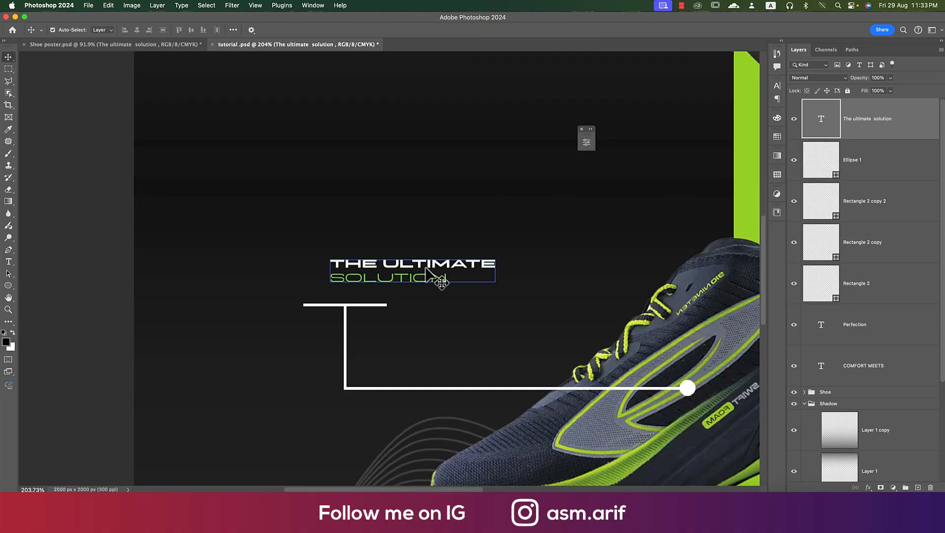
drag(440, 280, 402, 272)
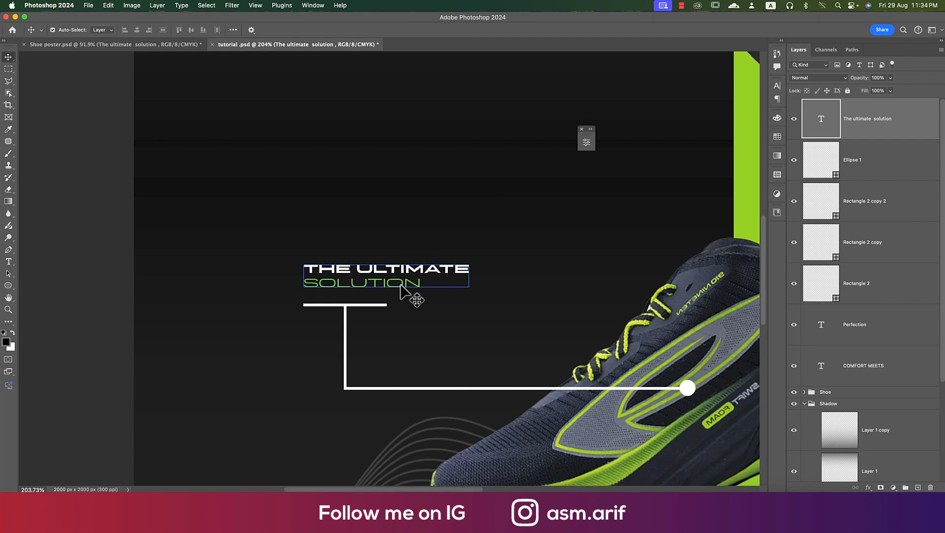
click(92, 290)
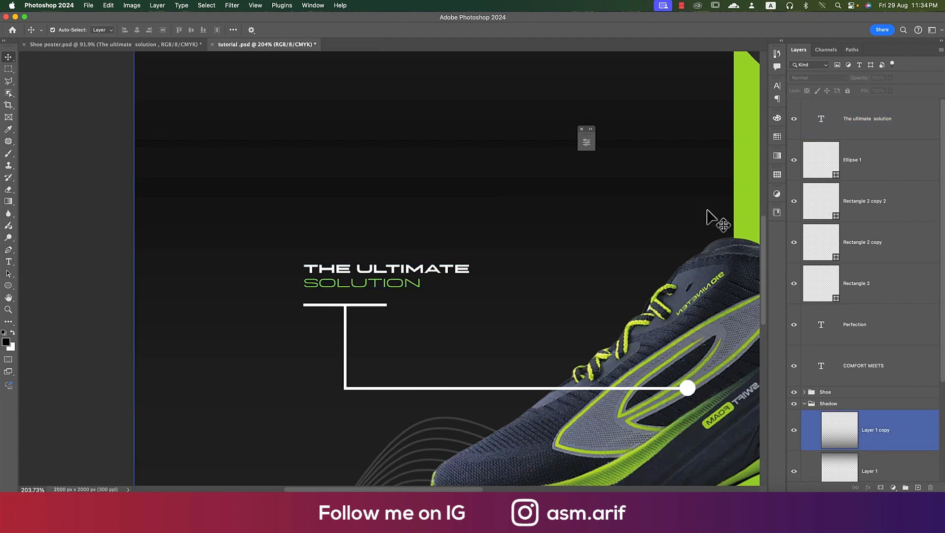
Step: Switch to Illustrator and copy the SOCIAL MEDIA label together with its three green icons
scroll(413, 295, down, 5)
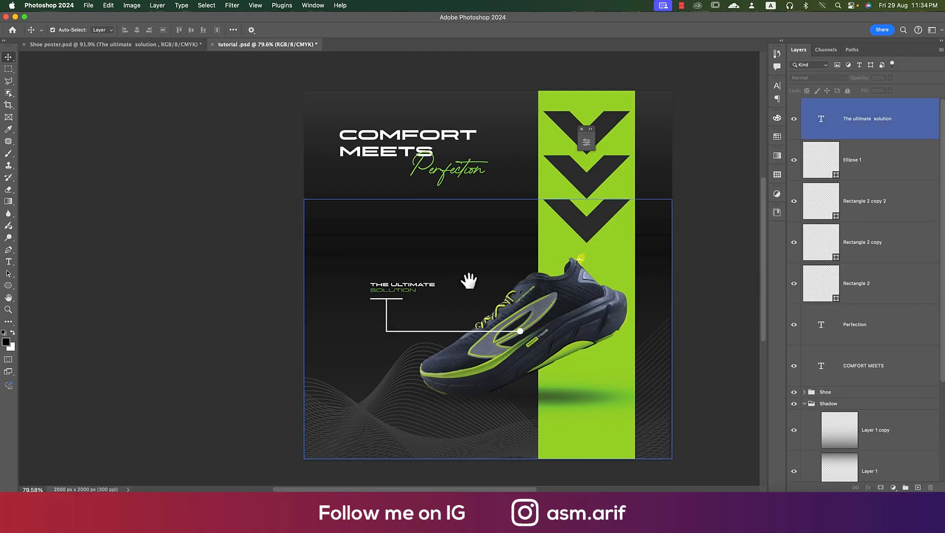
drag(468, 277, 430, 266)
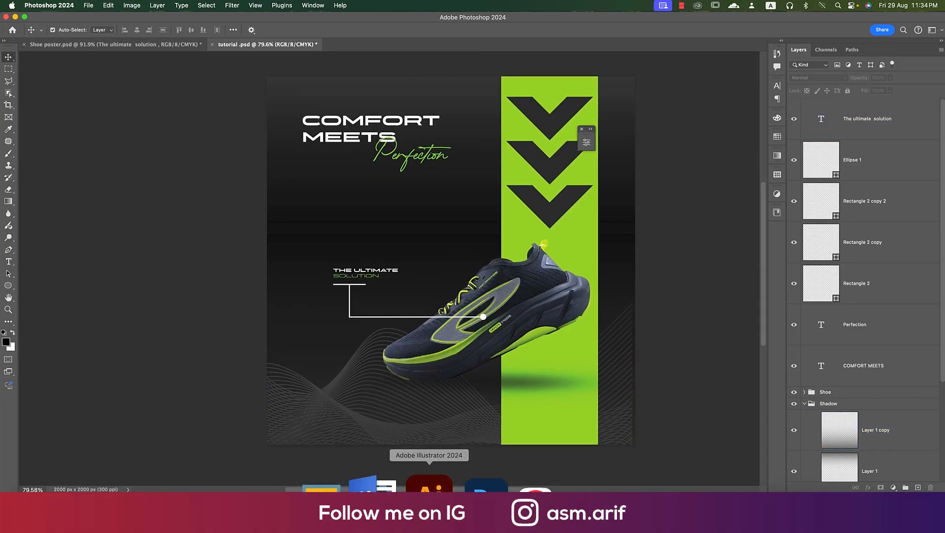
click(421, 486)
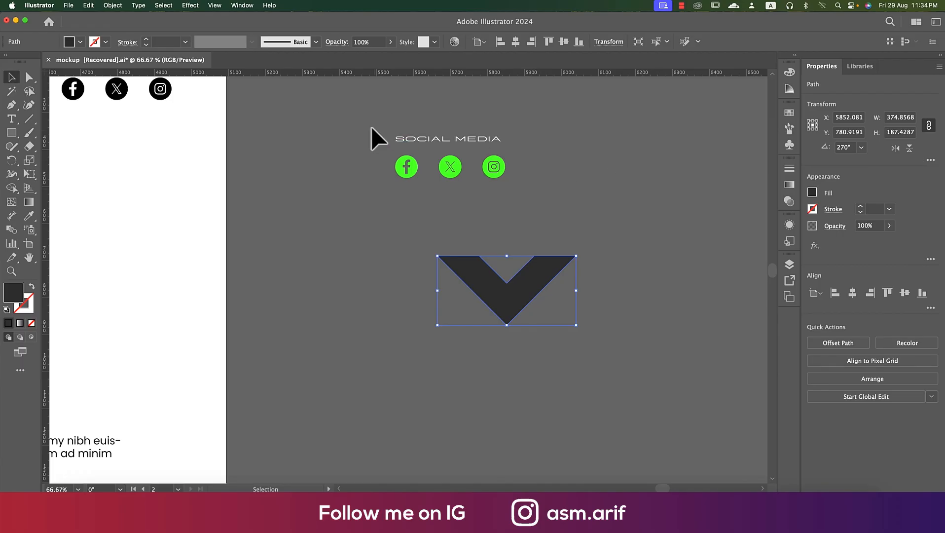
drag(372, 127, 546, 193)
key(super+c)
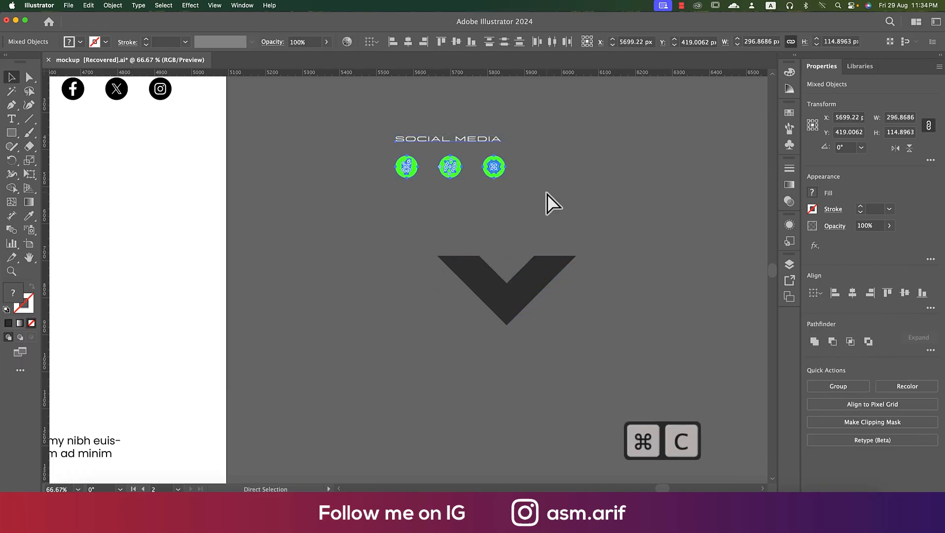
click(407, 221)
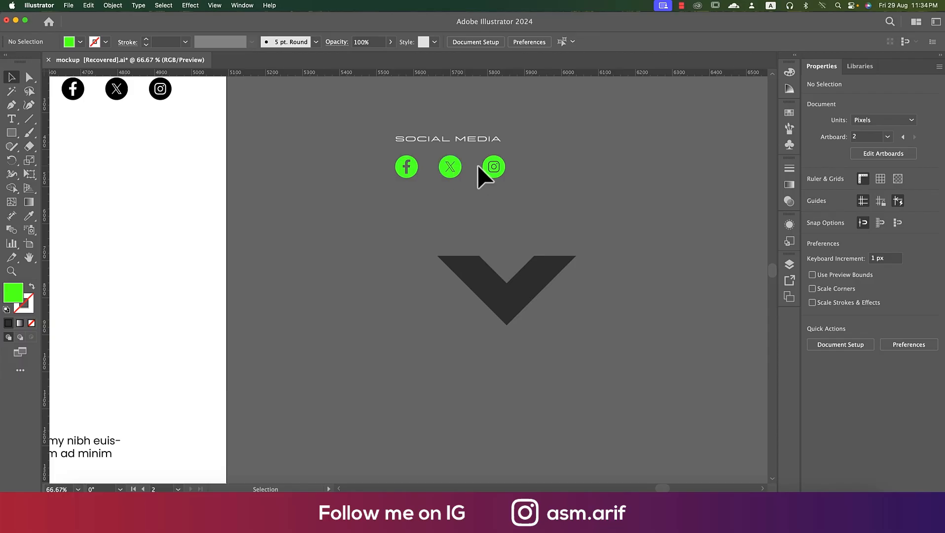
click(419, 141)
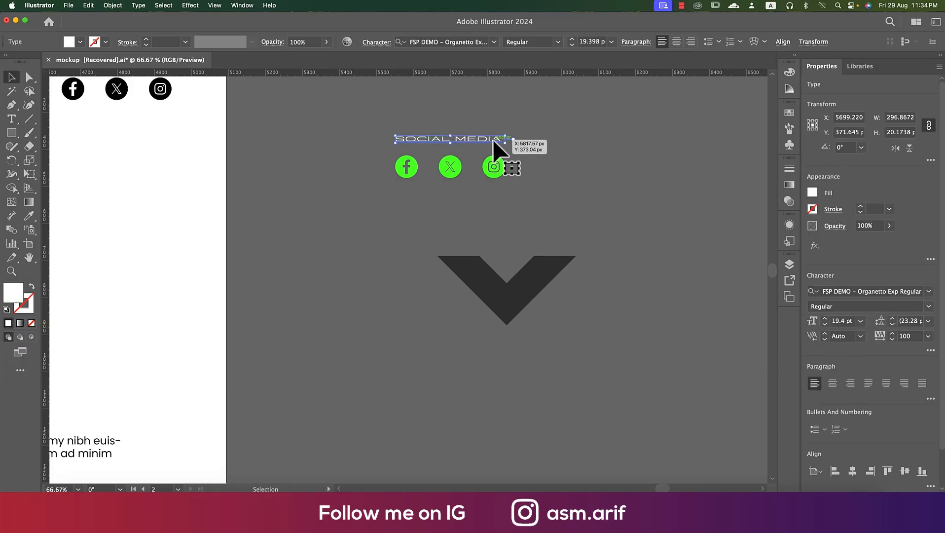
click(384, 131)
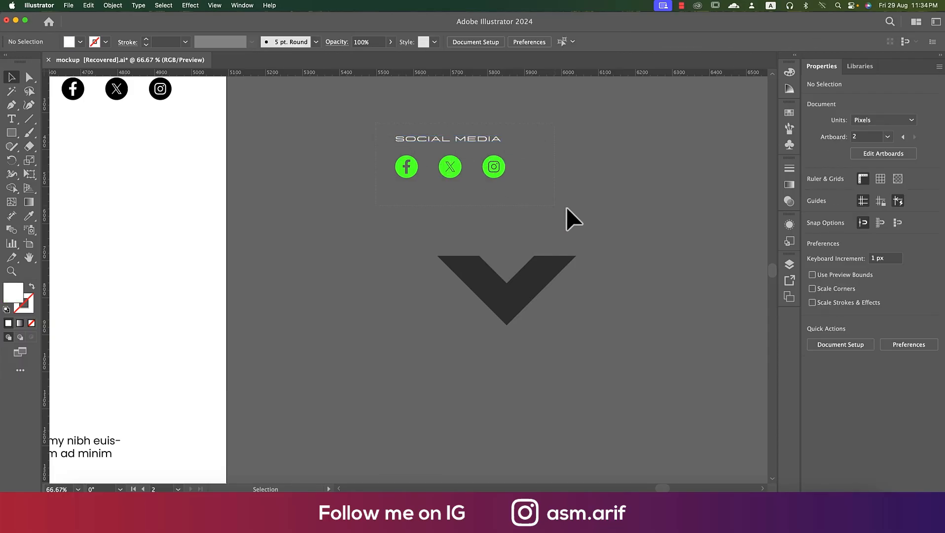
drag(567, 207, 567, 210)
key(super+c)
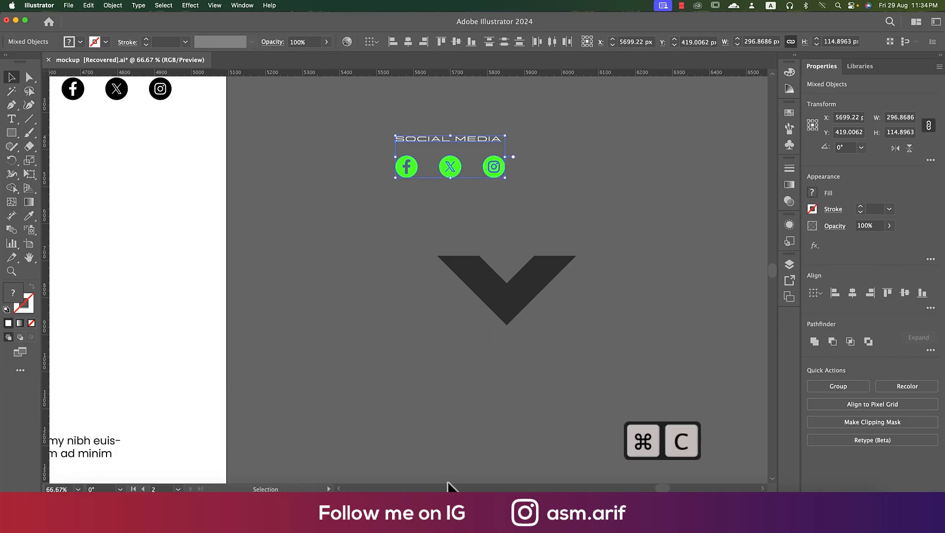
Step: Paste the social media artwork into the Photoshop poster as a smart object, scaled down near the lower left corner in line with the headline
click(450, 487)
key(super+v)
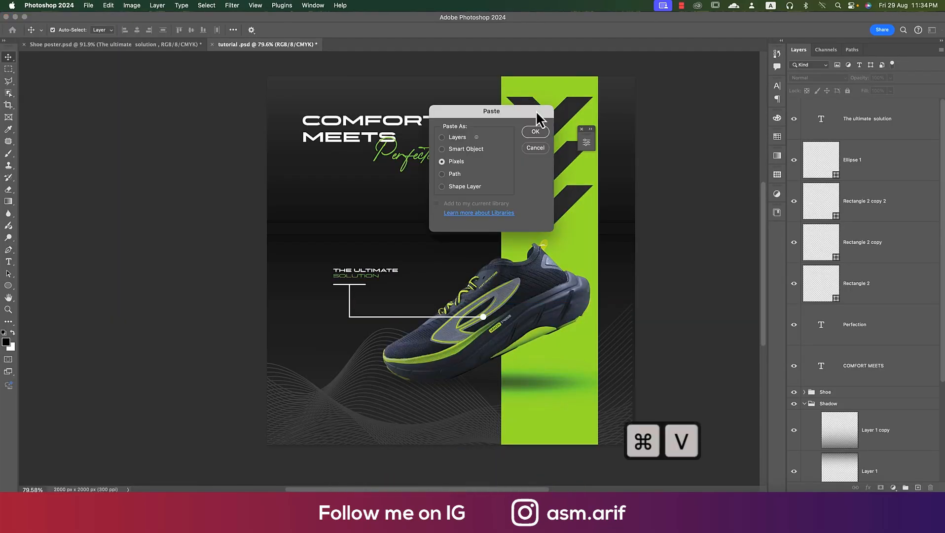
click(536, 133)
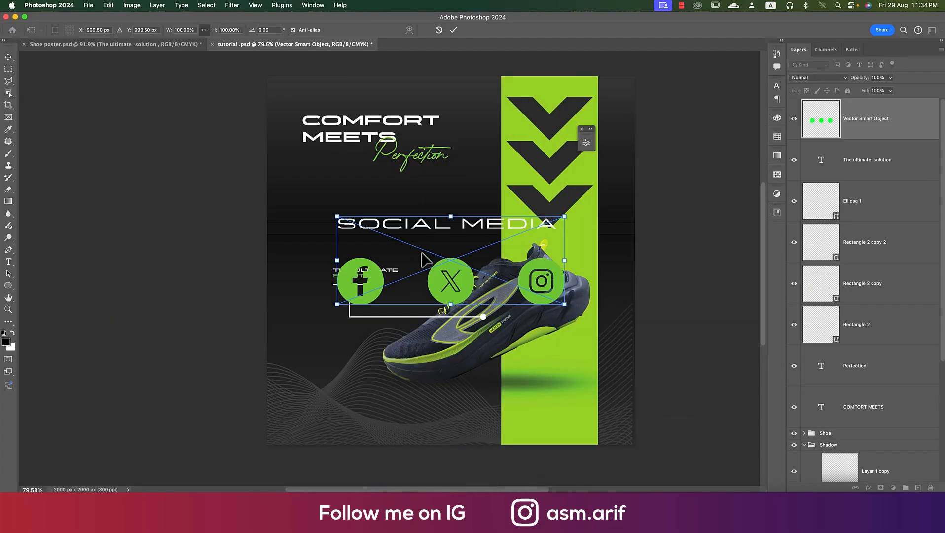
drag(566, 261, 358, 414)
click(453, 29)
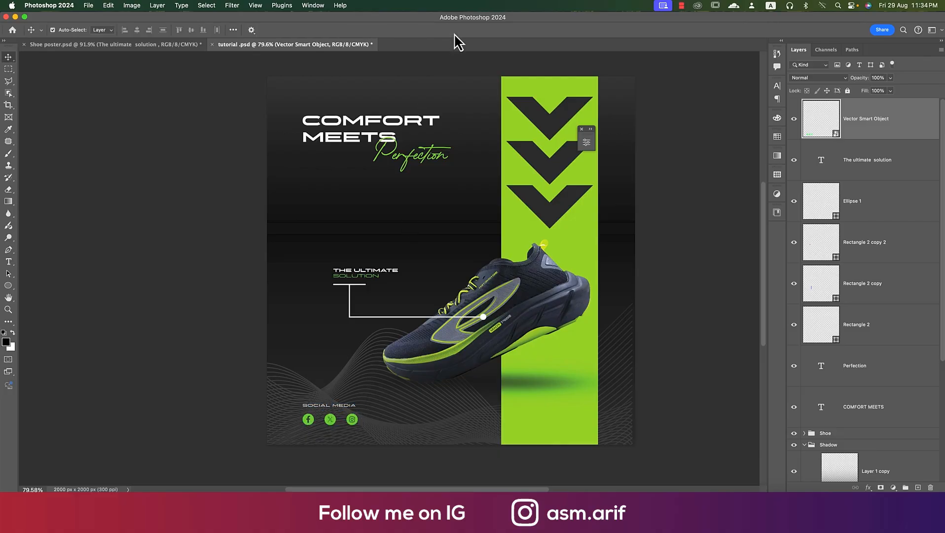
click(186, 276)
Step: Stretch the upper shadow gradient on Layer 1 downward to 206.4% height and save the document
click(424, 105)
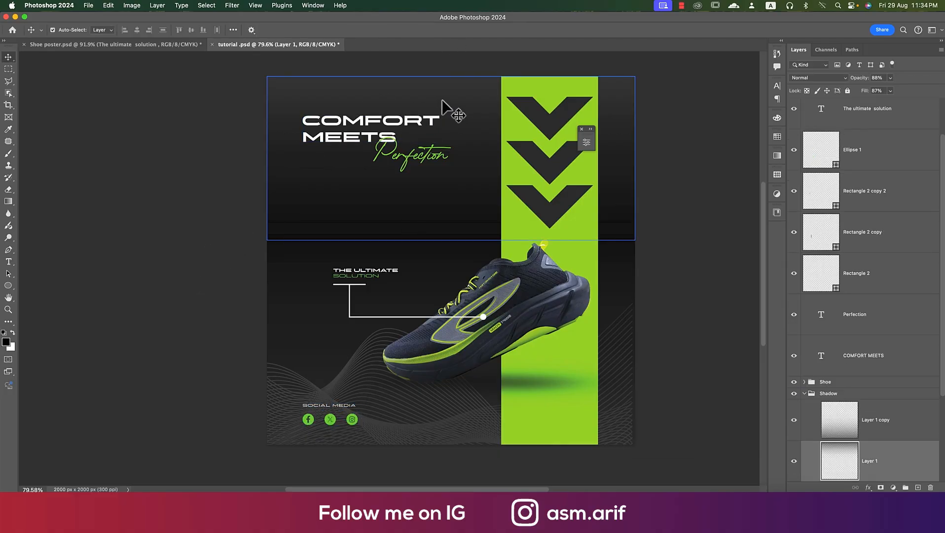
key(super+t)
drag(449, 280, 451, 481)
key(Return)
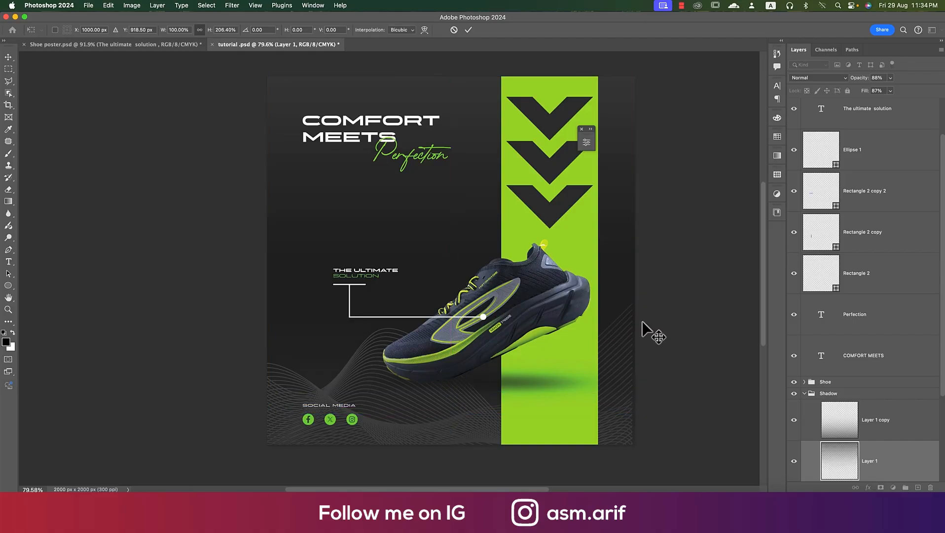
click(689, 316)
key(super+s)
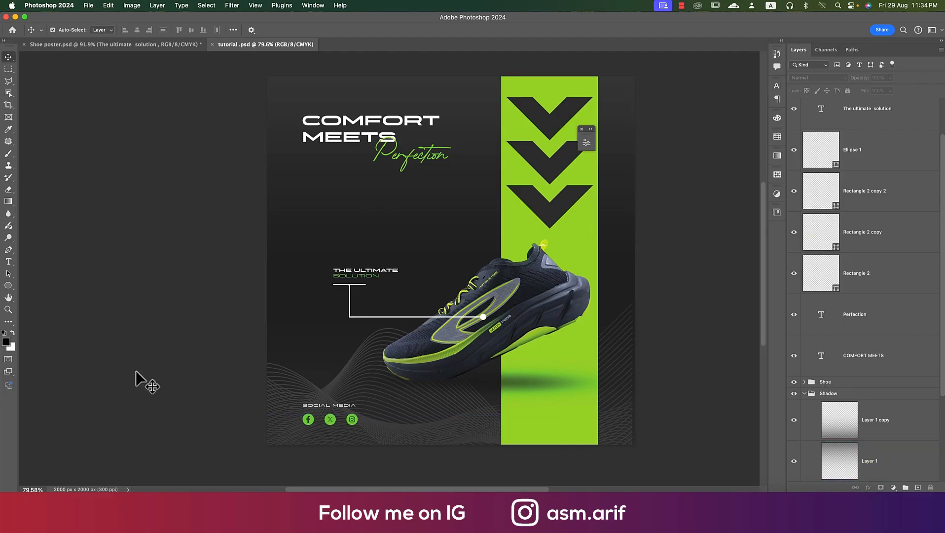
Step: Turn off proof colours and save a JPEG copy of the poster named tutorial with the .jpg extension in the Shoe poster folder
key(super+y)
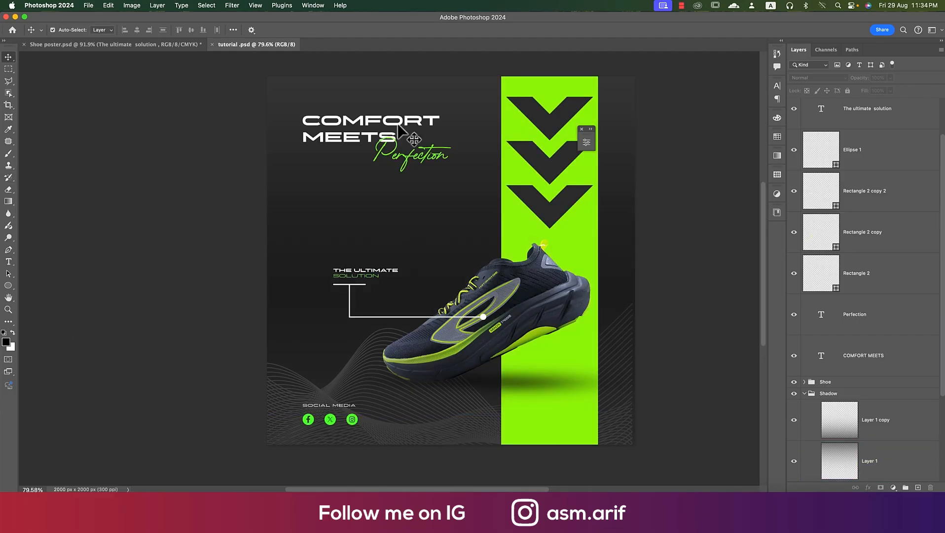
click(92, 8)
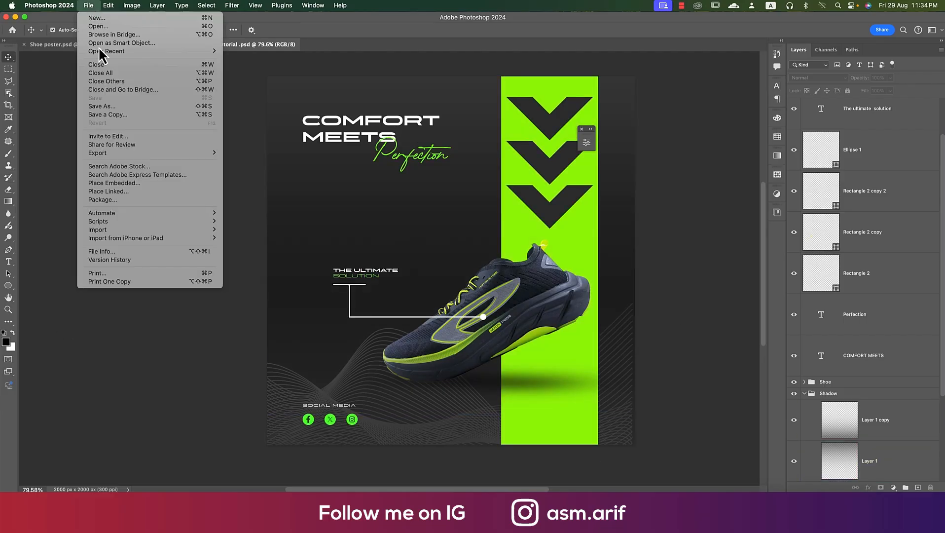
key(alt+super+s)
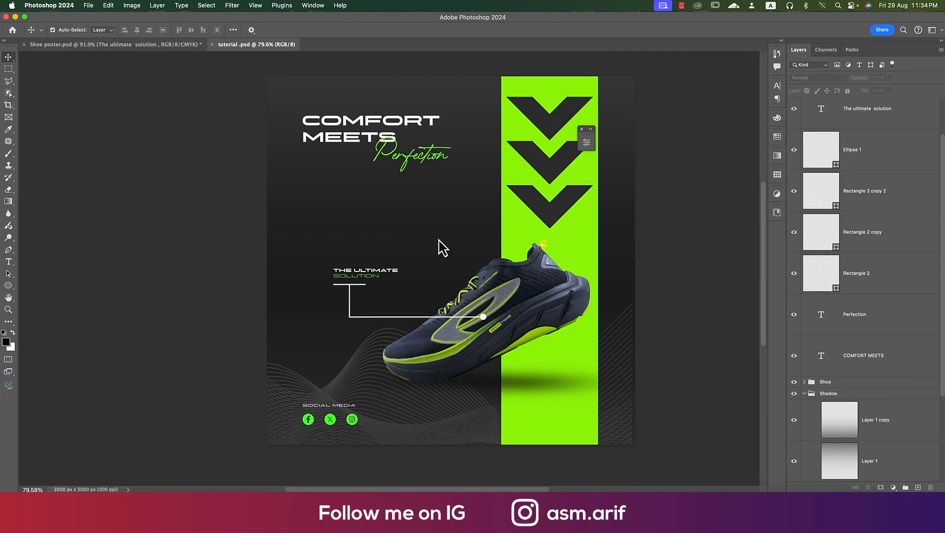
click(554, 303)
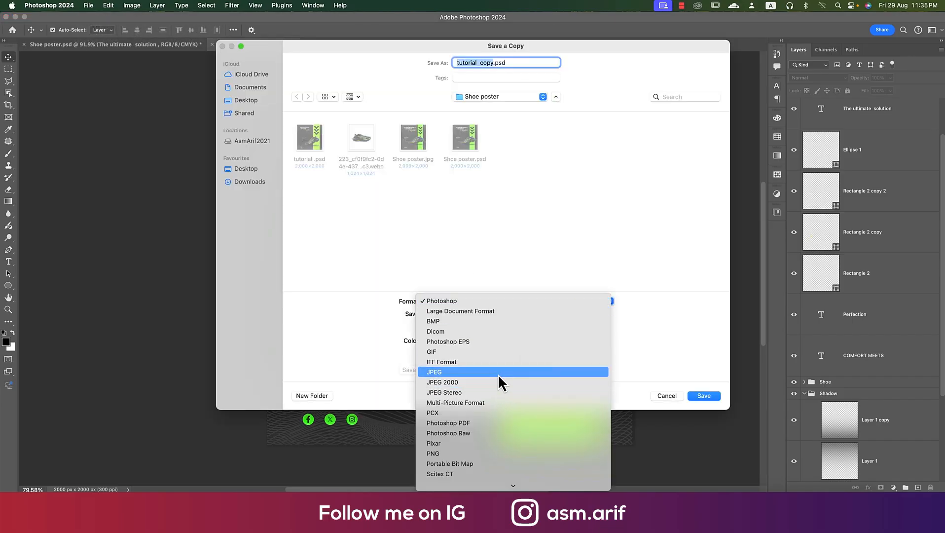
click(498, 374)
click(309, 149)
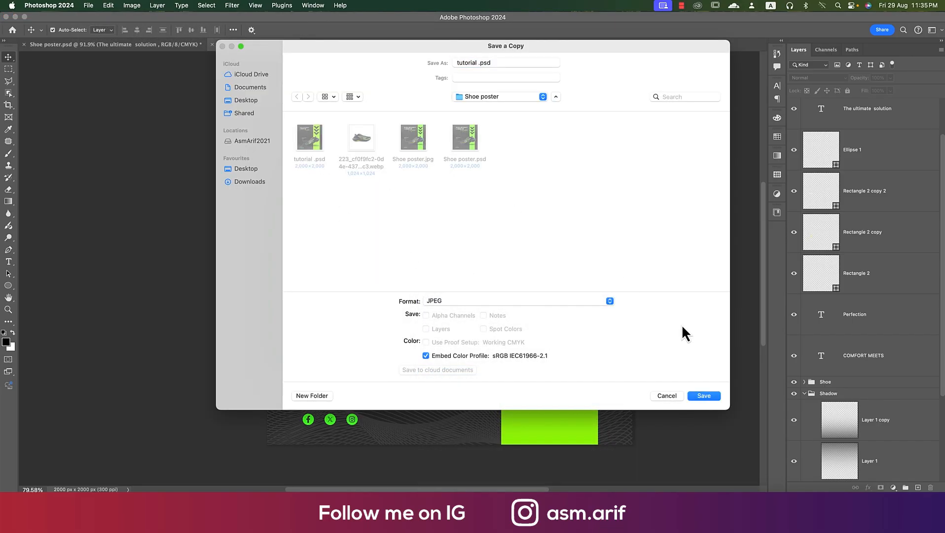
click(701, 392)
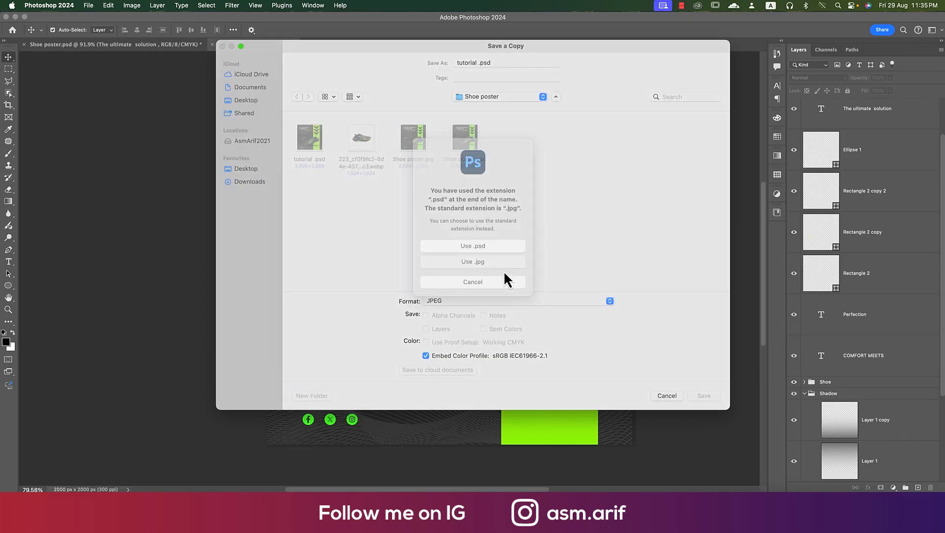
click(504, 271)
click(236, 82)
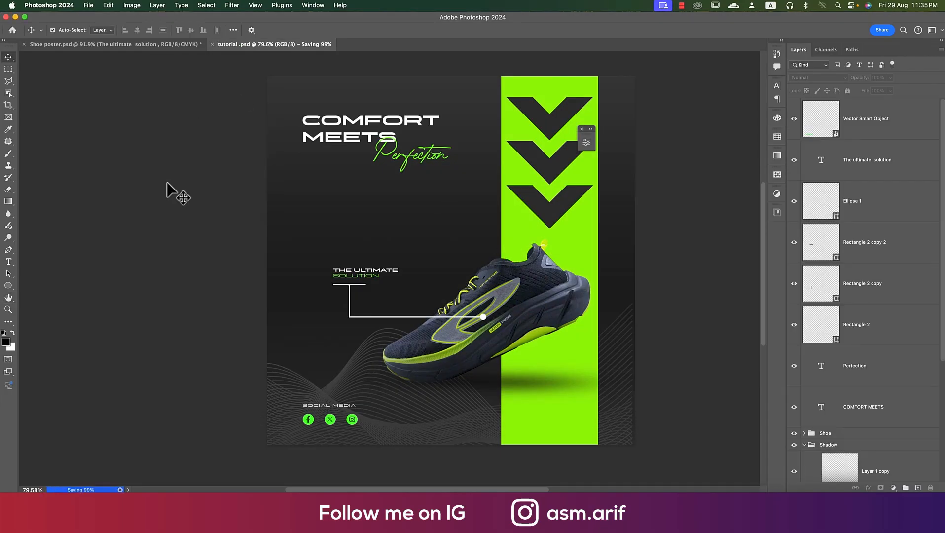